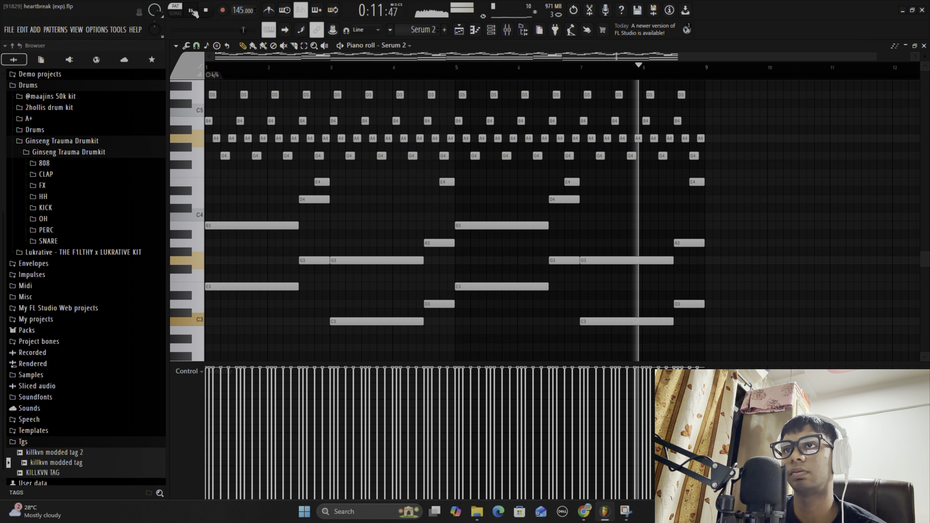
- Stop playback, inspect Gross Beat's volume gate and attack settings on the Serum 2 mixer track, and return to the piano roll
{"action": "left_click", "coordinate": [192, 11]}
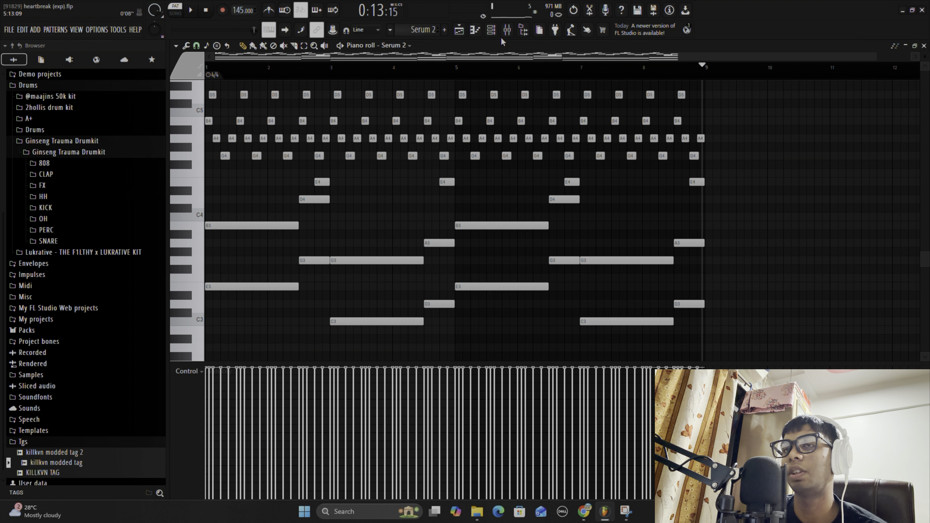
{"action": "left_click", "coordinate": [507, 30]}
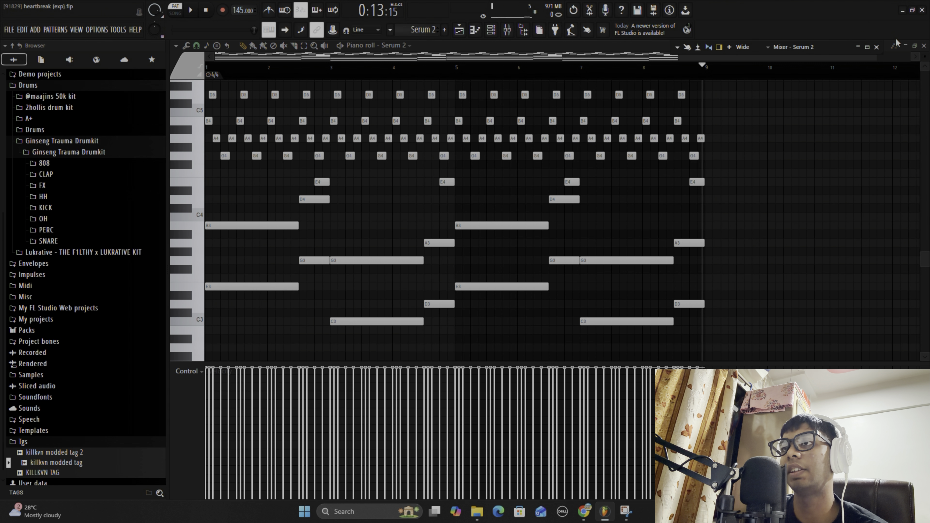
{"action": "left_click", "coordinate": [868, 48]}
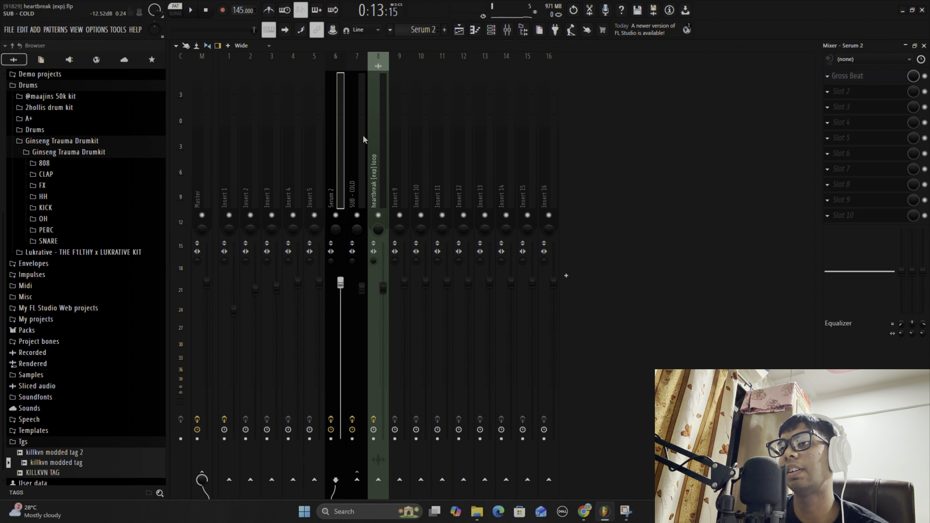
{"action": "left_click", "coordinate": [847, 76]}
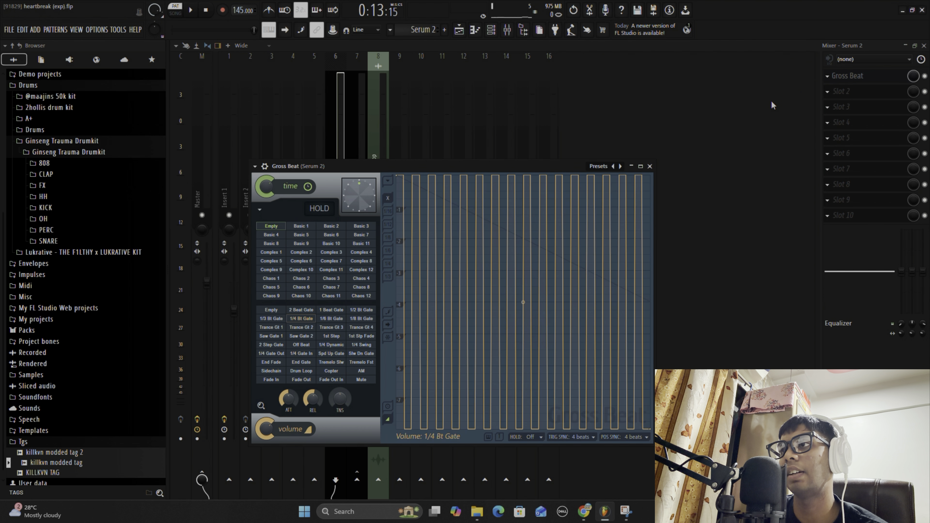
{"action": "left_click_drag", "start_coordinate": [410, 166], "coordinate": [425, 104]}
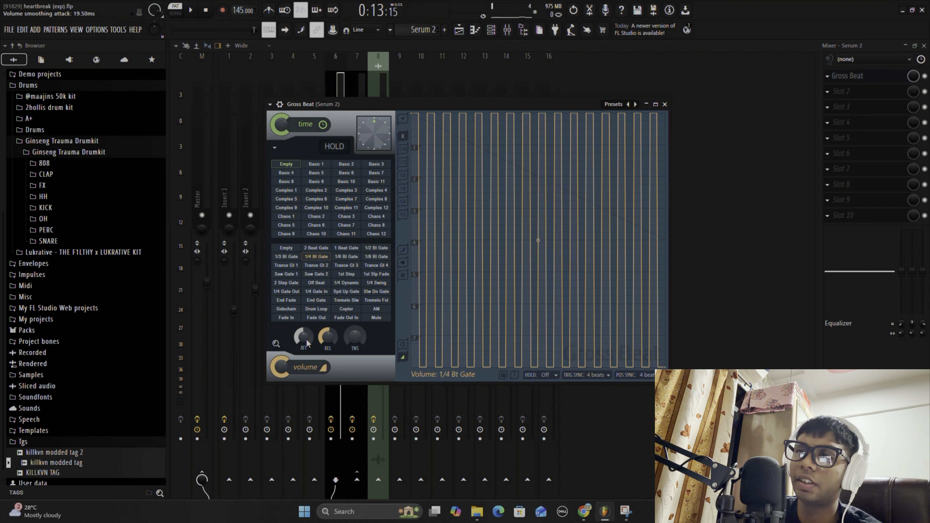
{"action": "left_click_drag", "start_coordinate": [306, 338], "coordinate": [306, 327]}
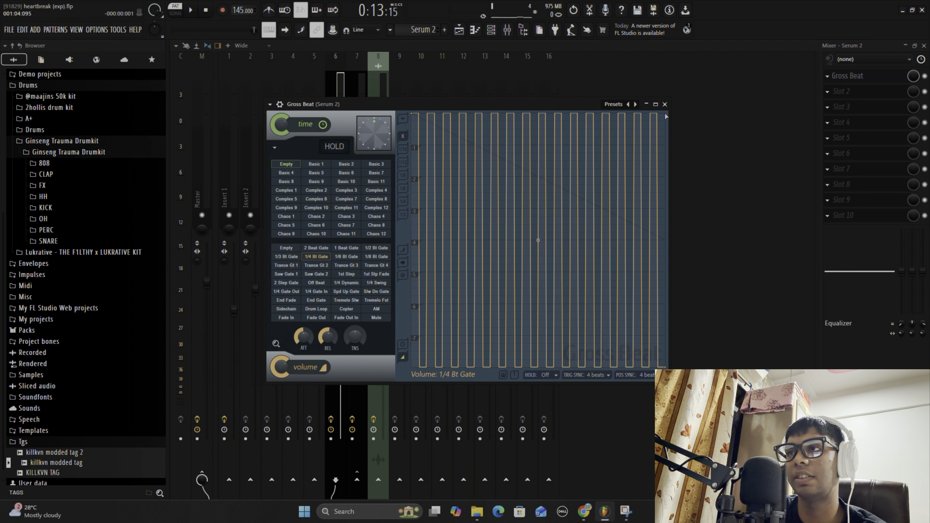
{"action": "left_click", "coordinate": [665, 104]}
{"action": "key", "text": "F7"}
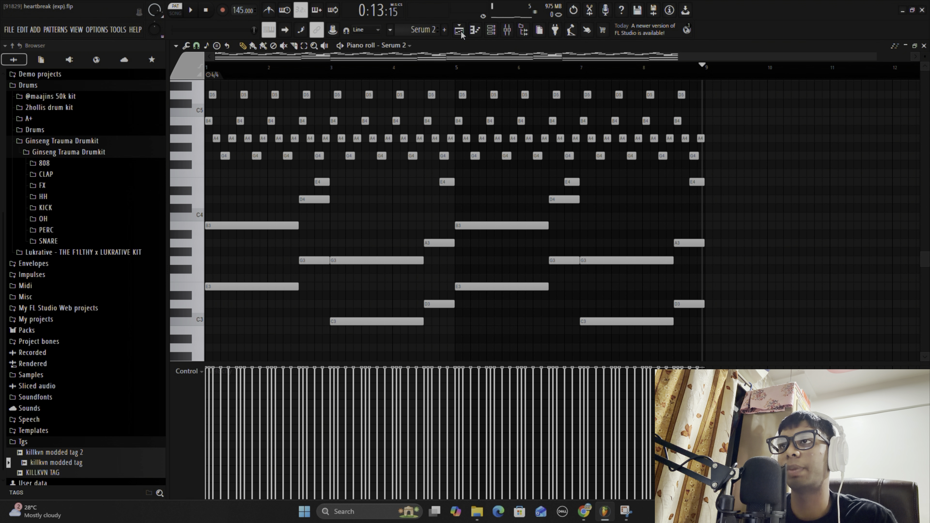
- Switch to the Serum 2 #2 pattern and show all its notes in the piano roll
{"action": "left_click", "coordinate": [491, 30]}
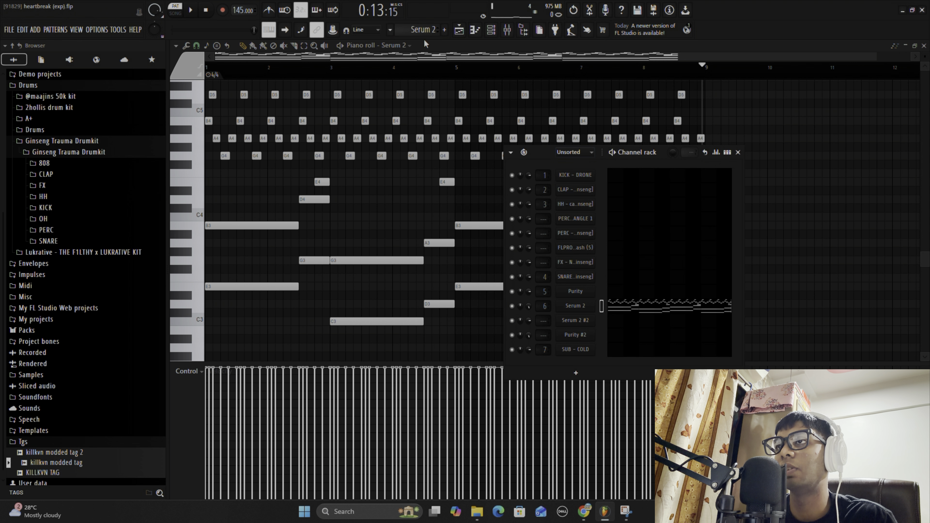
{"action": "scroll", "coordinate": [423, 37], "scroll_direction": "down", "scroll_amount": 1}
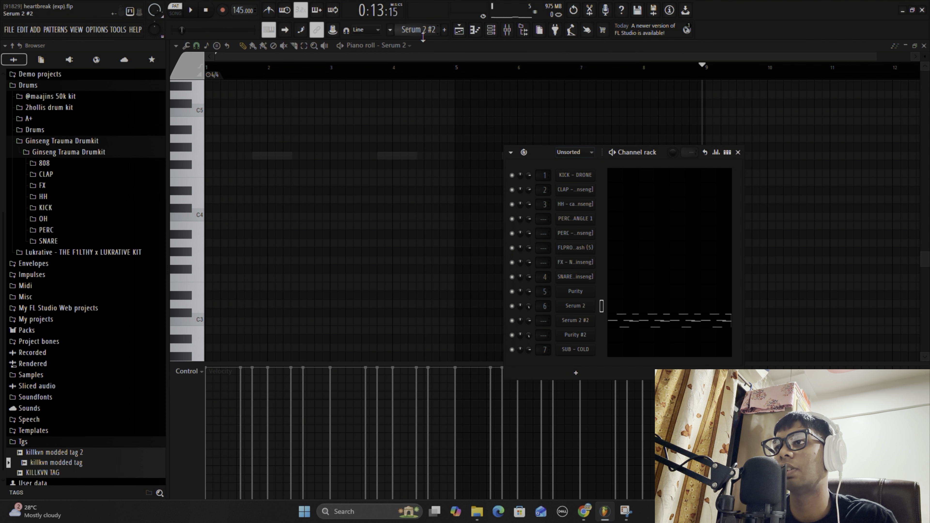
{"action": "left_click", "coordinate": [625, 319]}
{"action": "scroll", "coordinate": [509, 162], "scroll_direction": "up", "scroll_amount": 8}
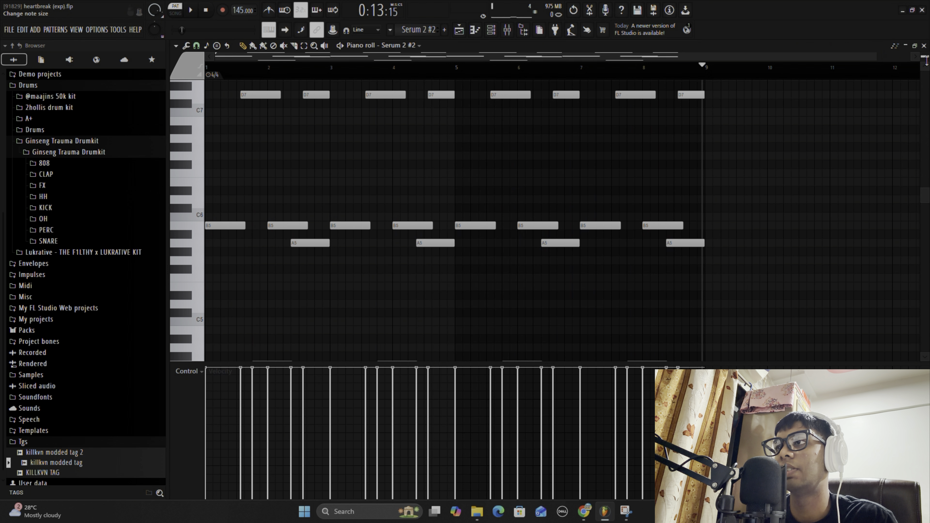
{"action": "scroll", "coordinate": [925, 61], "scroll_direction": "down", "scroll_amount": 3}
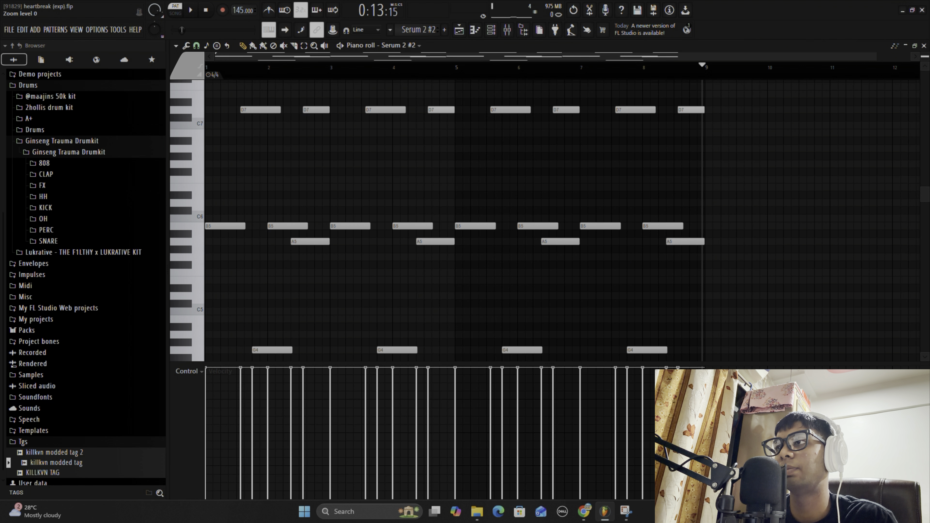
- Open the Serum 2 #2 instrument to check its loaded preset, and close it along with the channel rack
{"action": "left_click", "coordinate": [491, 33]}
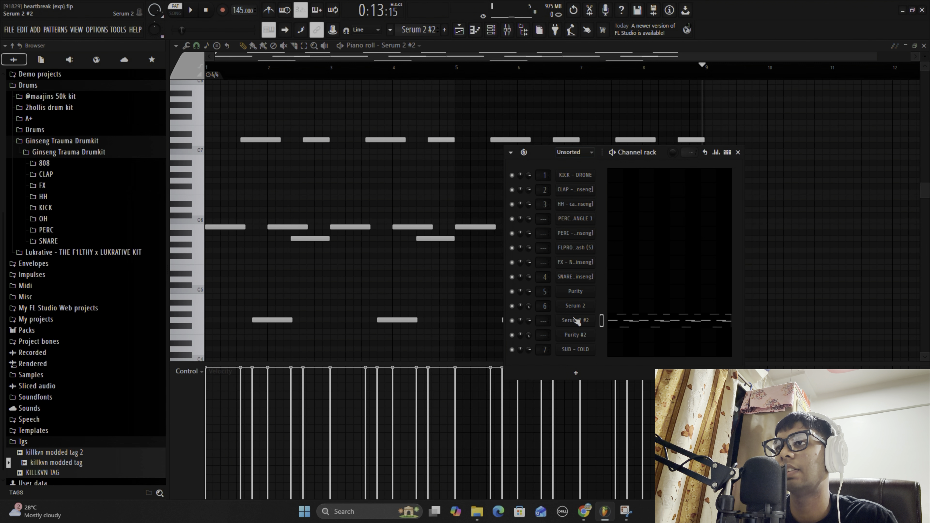
{"action": "left_click", "coordinate": [581, 321]}
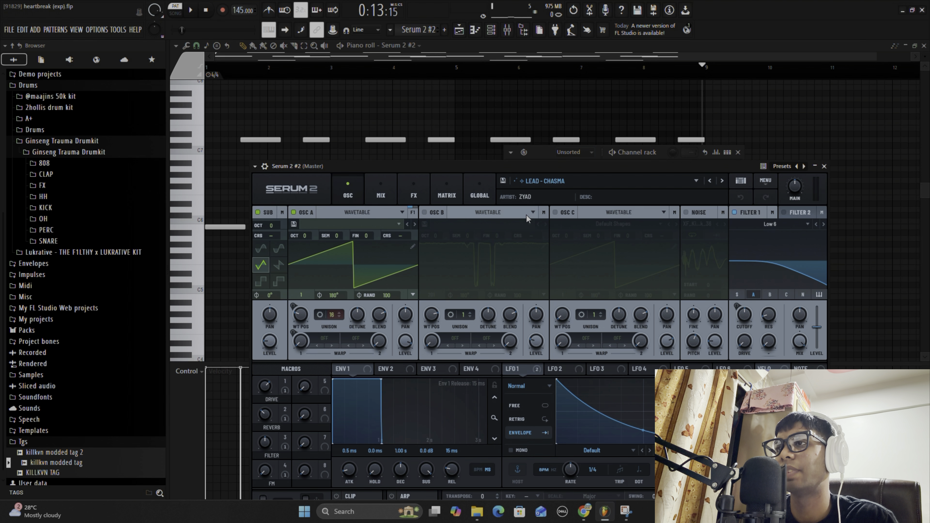
{"action": "left_click_drag", "start_coordinate": [495, 166], "coordinate": [442, 92]}
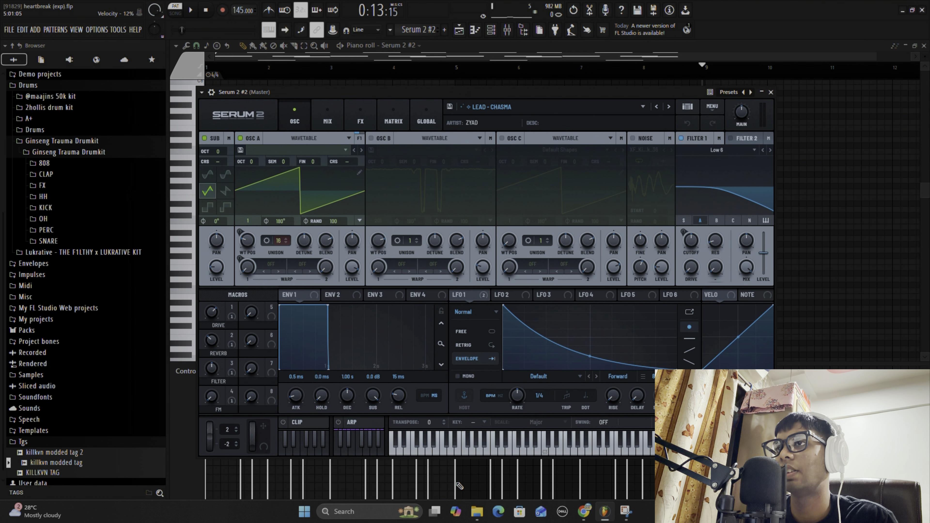
{"action": "left_click", "coordinate": [772, 93]}
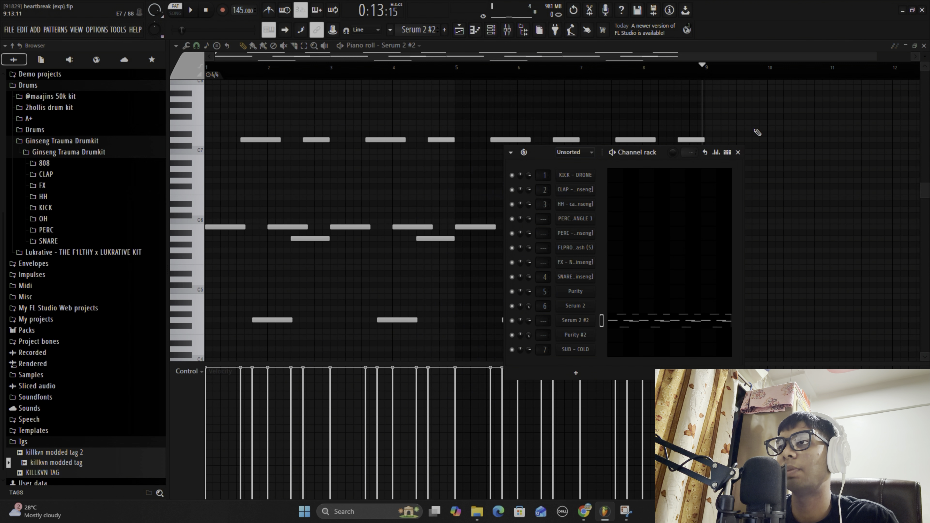
{"action": "left_click", "coordinate": [738, 152]}
- Play the Serum 2 #2 pattern from the start to hear the melody, and pause it
{"action": "scroll", "coordinate": [650, 160], "scroll_direction": "down", "scroll_amount": 1}
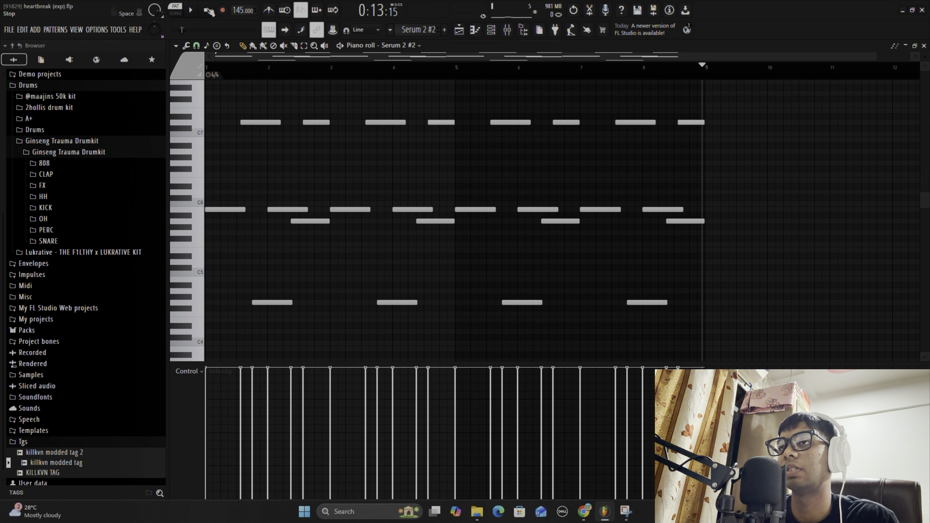
{"action": "left_click", "coordinate": [206, 10]}
{"action": "left_click", "coordinate": [190, 10]}
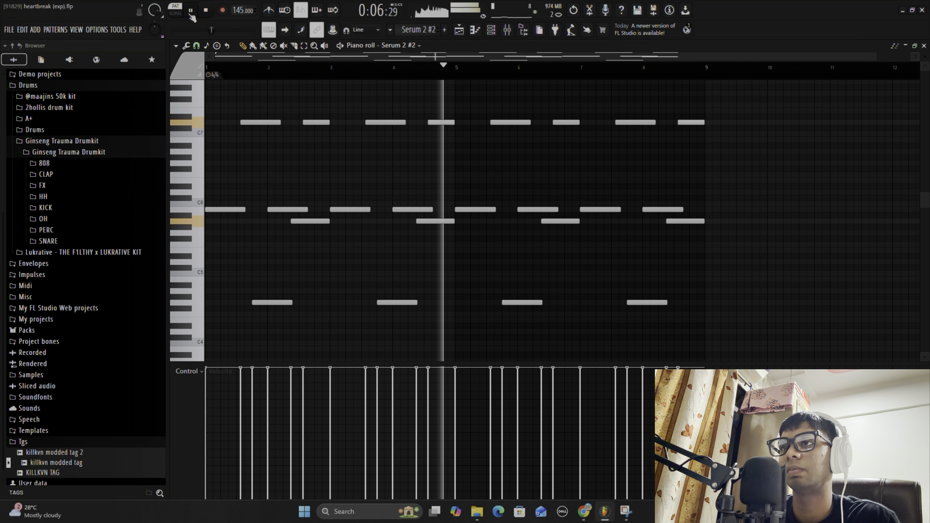
{"action": "left_click", "coordinate": [191, 14]}
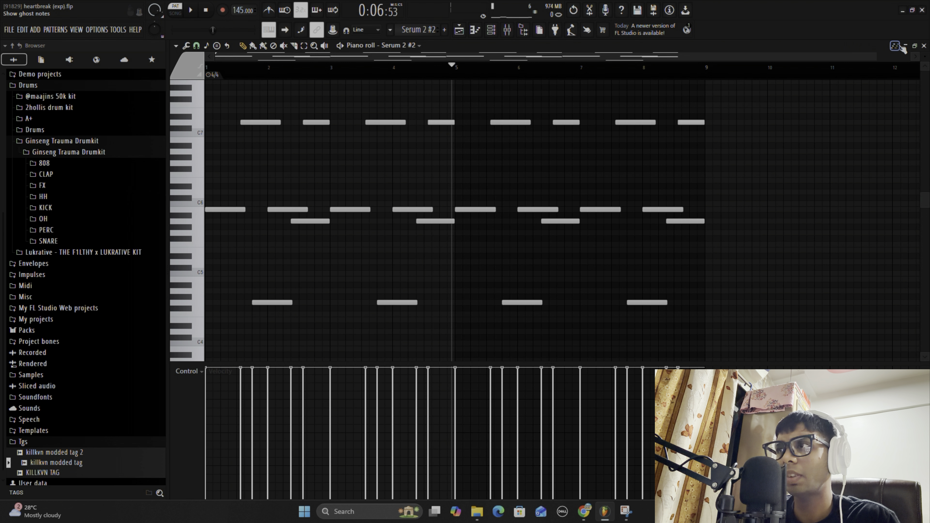
- Switch to the Purity #2 pattern and show its notes in the piano roll
{"action": "left_click", "coordinate": [924, 46]}
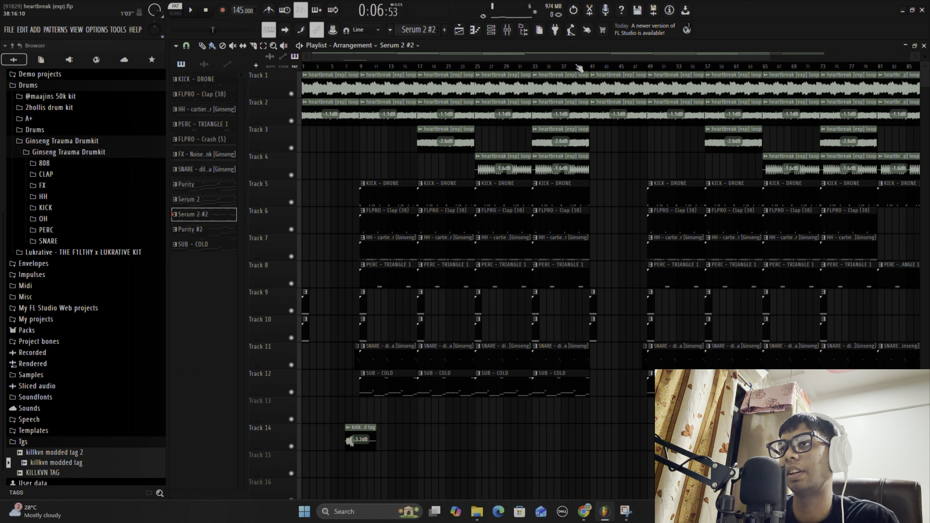
{"action": "left_click", "coordinate": [493, 32]}
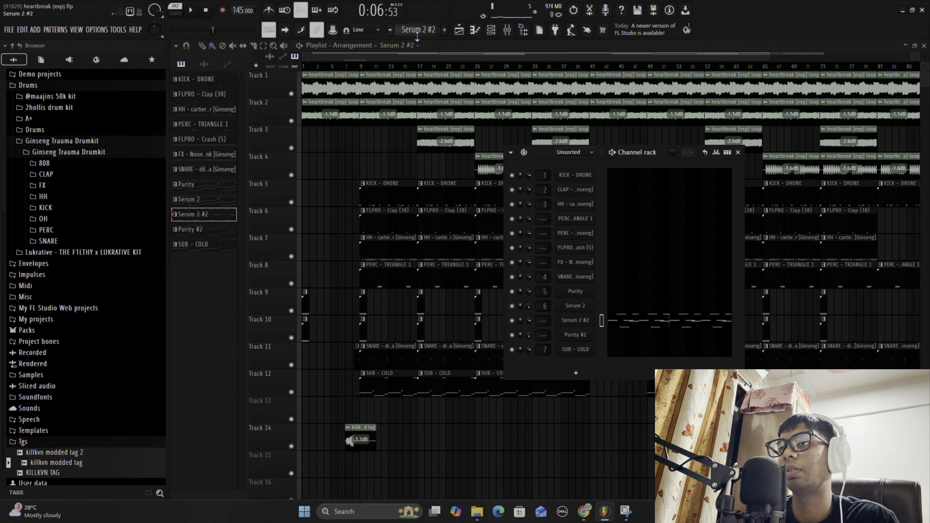
{"action": "scroll", "coordinate": [417, 36], "scroll_direction": "down", "scroll_amount": 1}
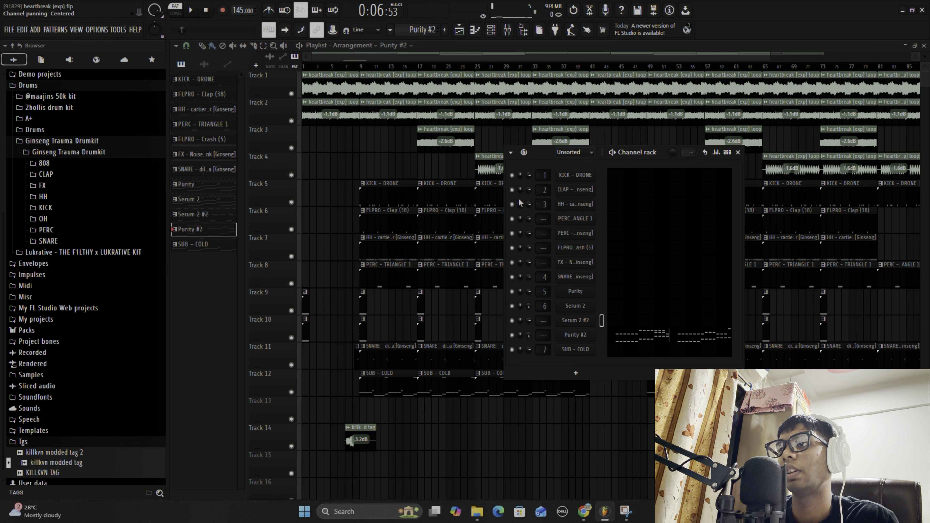
{"action": "left_click", "coordinate": [630, 336]}
{"action": "scroll", "coordinate": [448, 140], "scroll_direction": "down", "scroll_amount": 1}
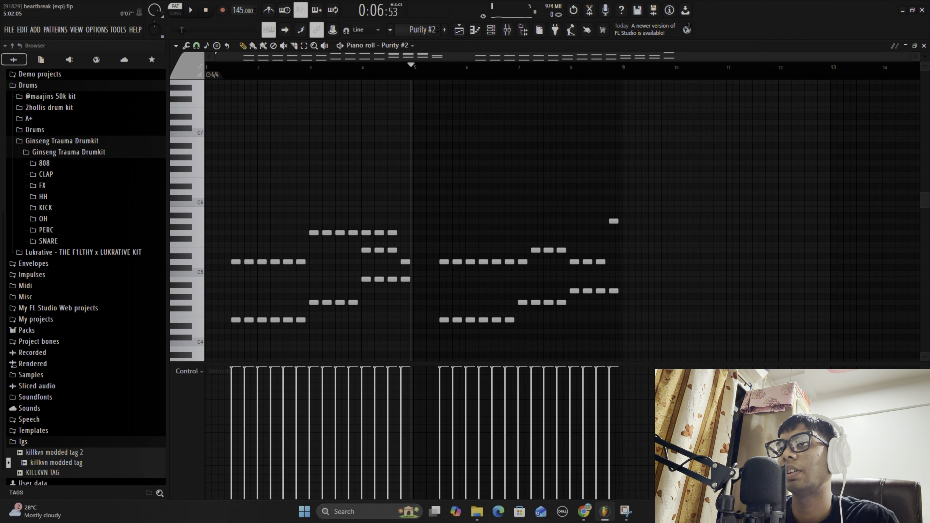
{"action": "scroll", "coordinate": [442, 144], "scroll_direction": "down", "scroll_amount": 2}
- Open the Purity #2 instrument to check its selected strings preset, and close it along with the channel rack
{"action": "left_click", "coordinate": [495, 36]}
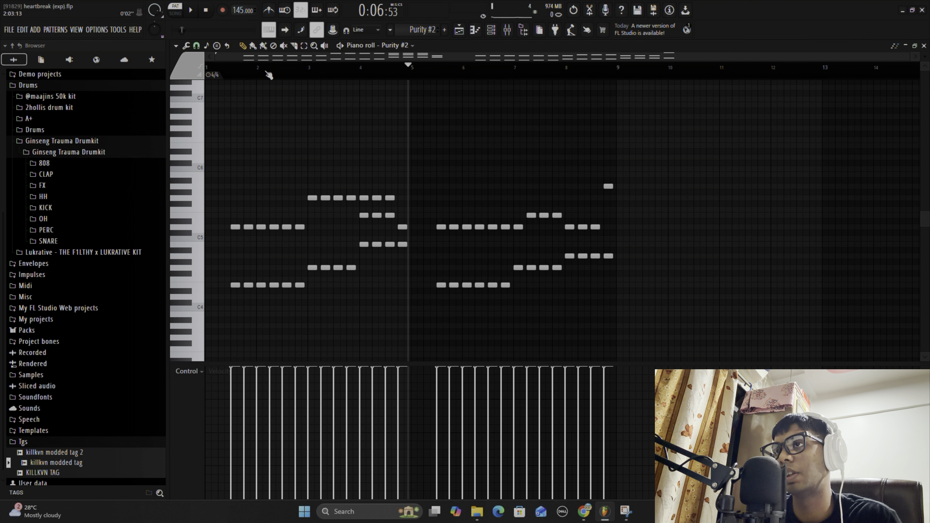
{"action": "key", "text": "space"}
{"action": "left_click", "coordinate": [491, 30]}
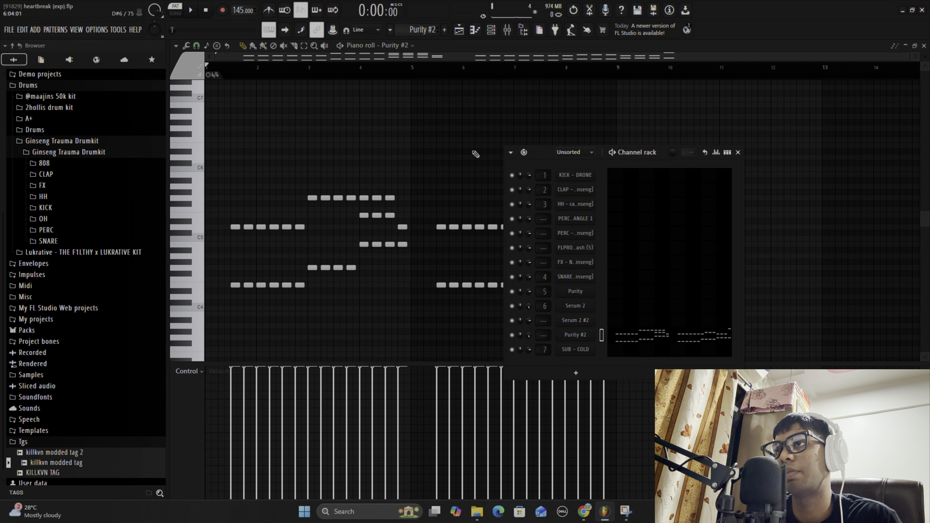
{"action": "left_click", "coordinate": [578, 335]}
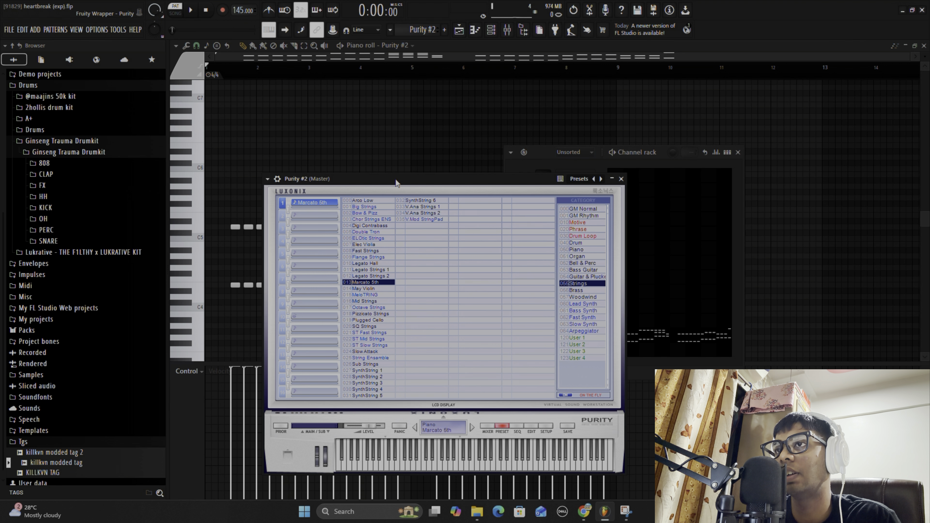
{"action": "left_click_drag", "start_coordinate": [399, 179], "coordinate": [390, 103]}
{"action": "left_click", "coordinate": [611, 103]}
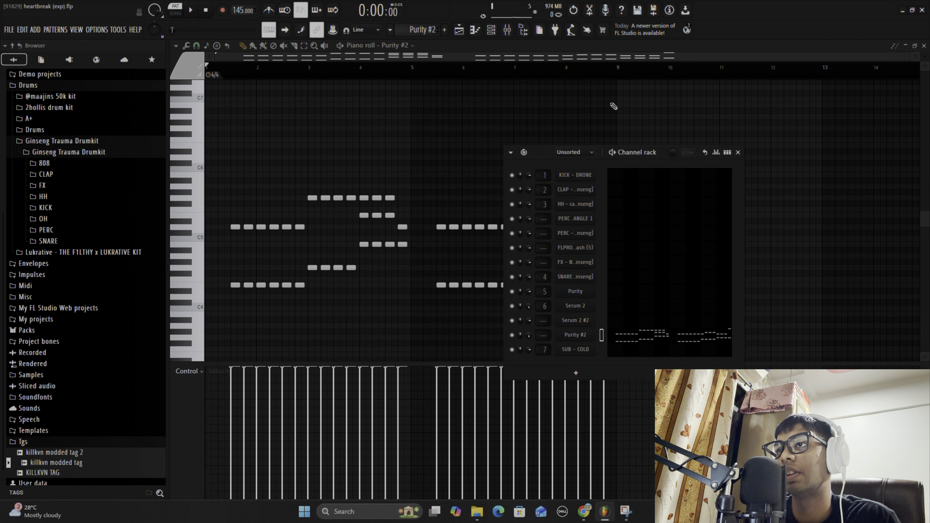
{"action": "left_click", "coordinate": [738, 152]}
- Play the Purity #2 pattern through its eight bars and pause it
{"action": "scroll", "coordinate": [412, 132], "scroll_direction": "down", "scroll_amount": 2}
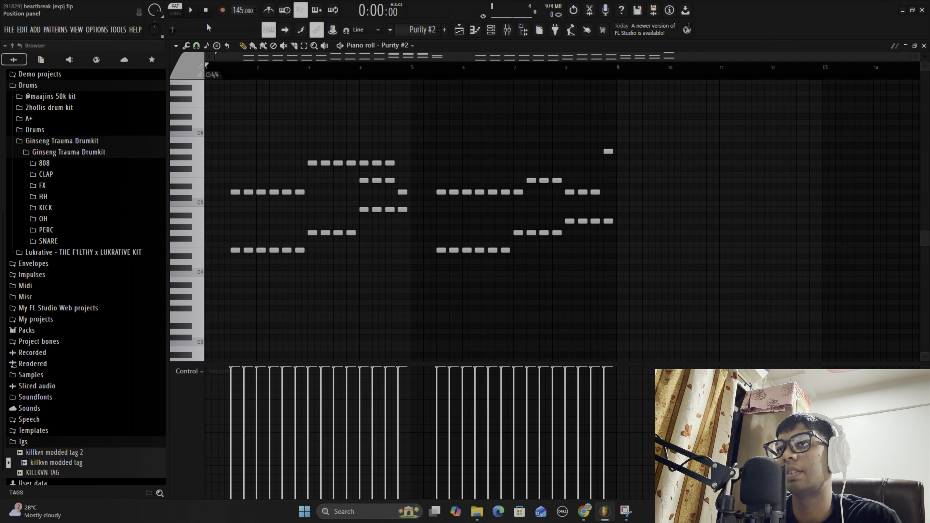
{"action": "left_click", "coordinate": [194, 17]}
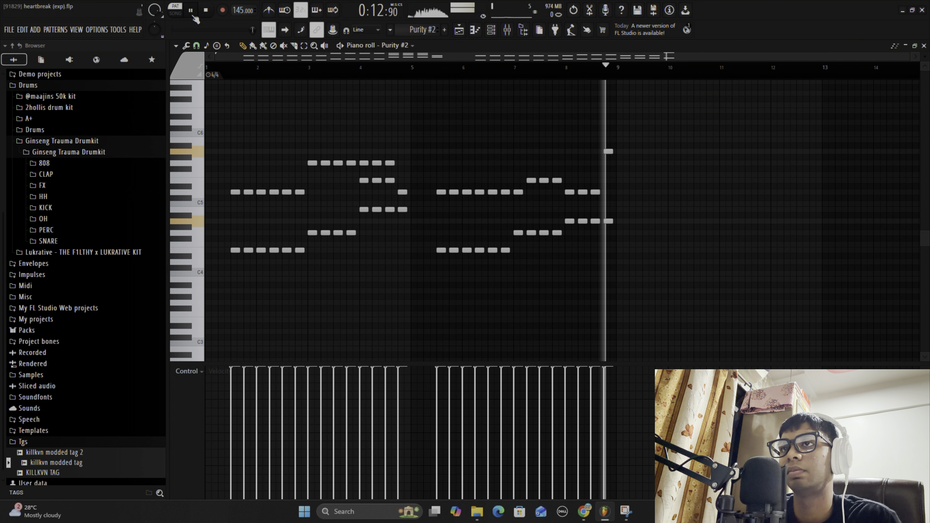
{"action": "left_click", "coordinate": [193, 15]}
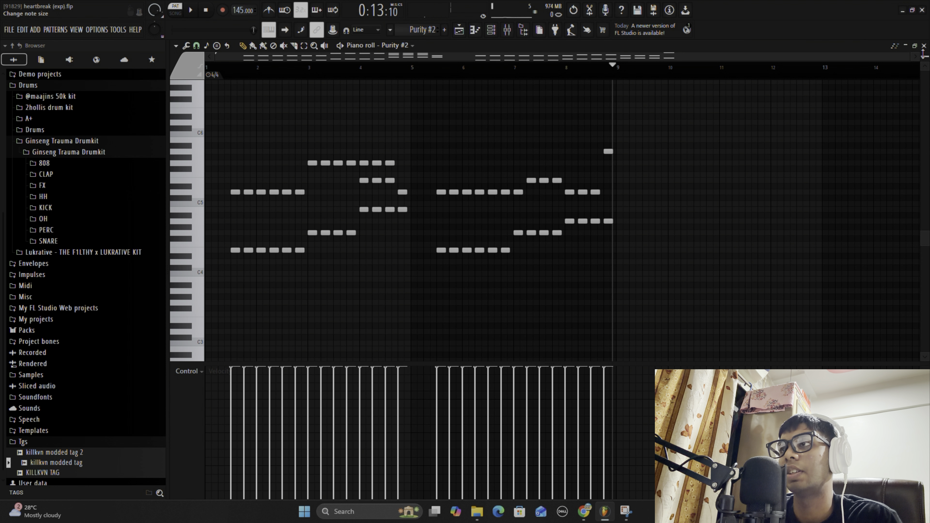
- Close the piano roll and examine how the loop, drum and bass clips are arranged in the playlist
{"action": "left_click", "coordinate": [924, 46]}
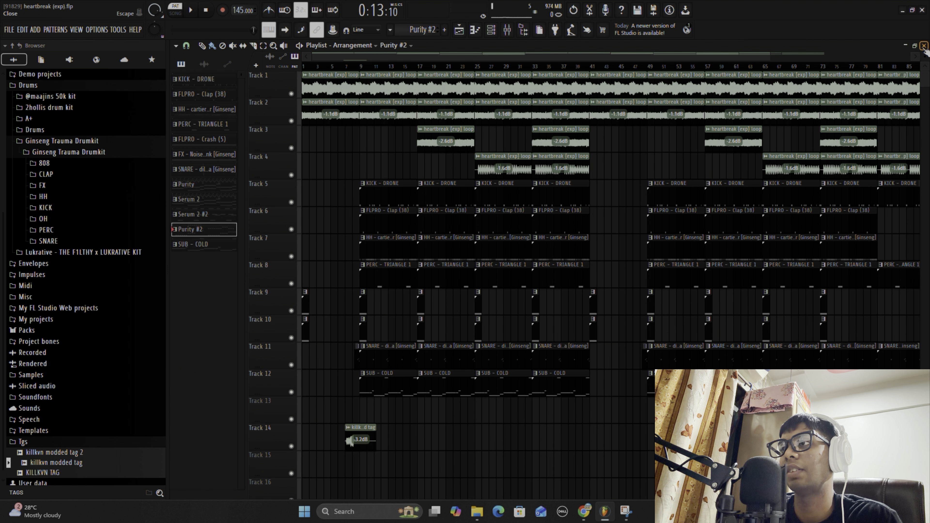
{"action": "left_click", "coordinate": [490, 33]}
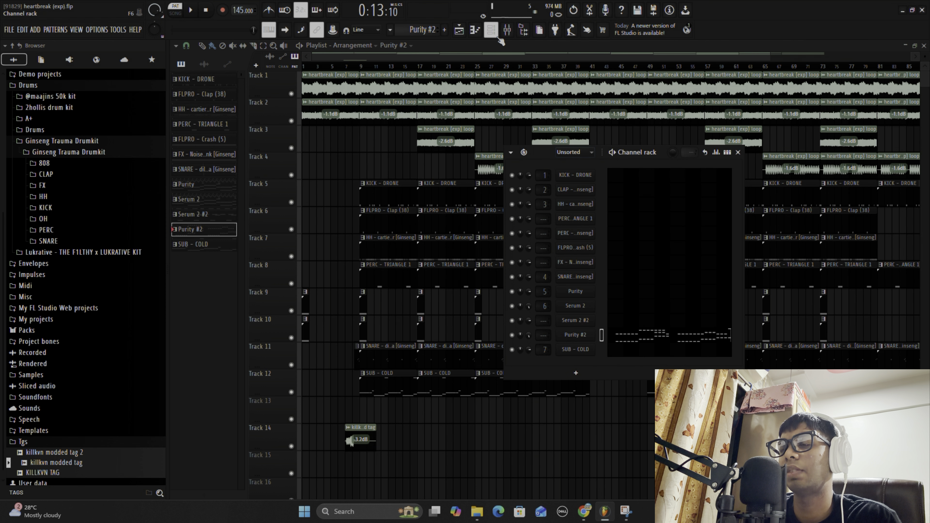
{"action": "left_click", "coordinate": [738, 152]}
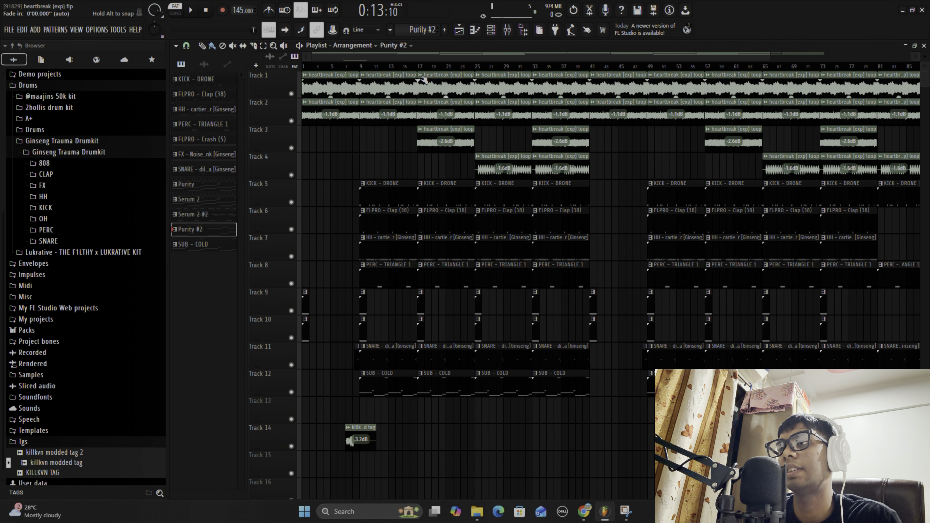
{"action": "scroll", "coordinate": [406, 65], "scroll_direction": "up", "scroll_amount": 3}
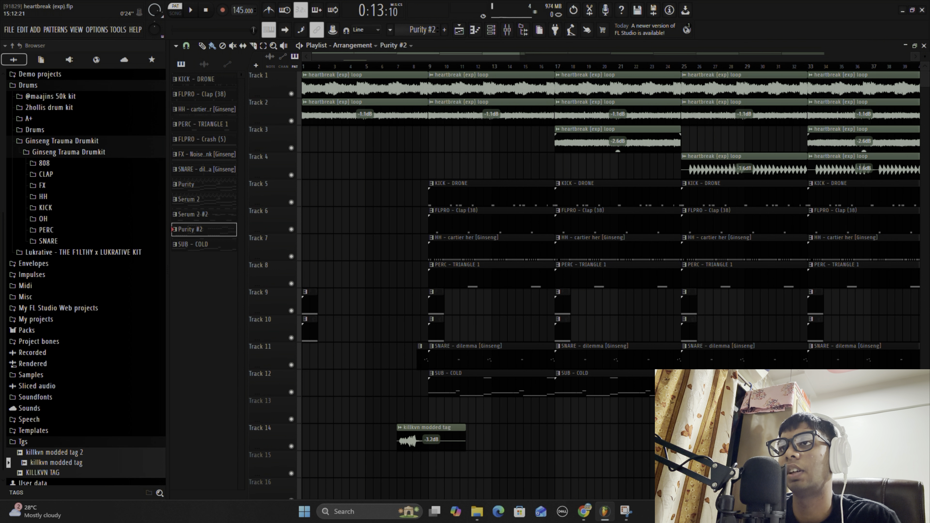
{"action": "scroll", "coordinate": [407, 65], "scroll_direction": "down", "scroll_amount": 3}
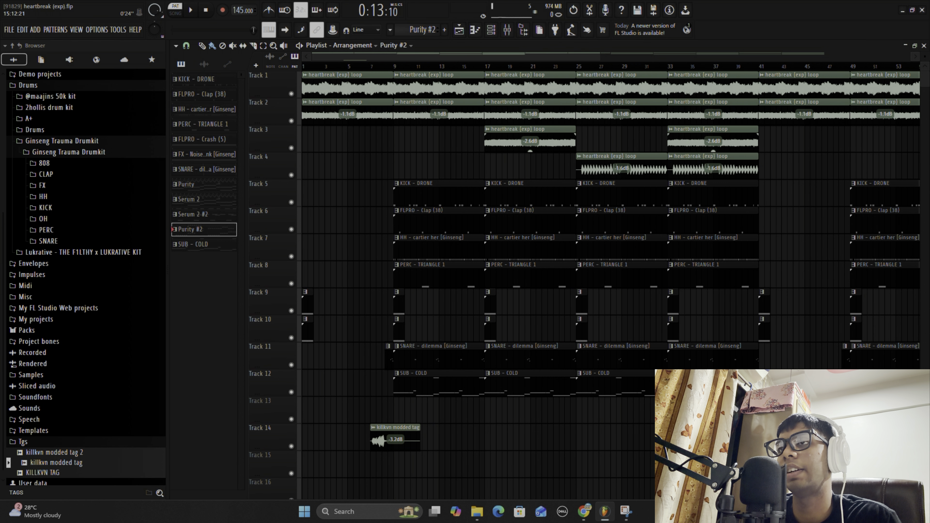
{"action": "scroll", "coordinate": [406, 65], "scroll_direction": "up", "scroll_amount": 2}
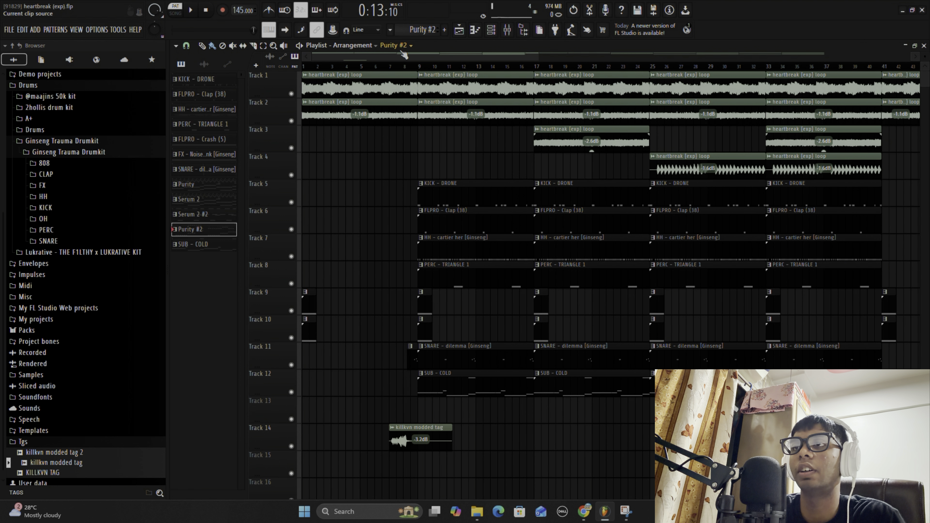
- Select the time range from bar 33 to bar 41 in the playlist
{"action": "scroll", "coordinate": [368, 70], "scroll_direction": "down", "scroll_amount": 5}
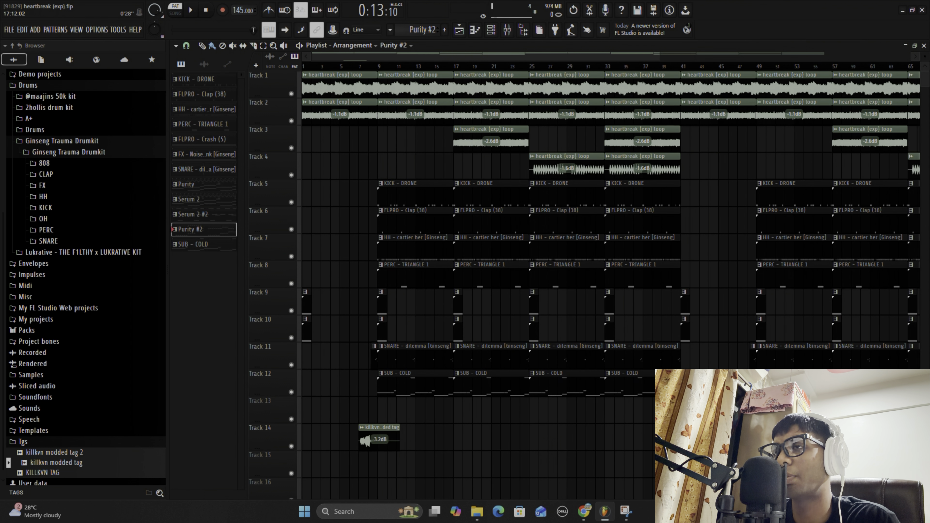
{"action": "scroll", "coordinate": [397, 65], "scroll_direction": "up", "scroll_amount": 3}
{"action": "scroll", "coordinate": [459, 68], "scroll_direction": "down", "scroll_amount": 4}
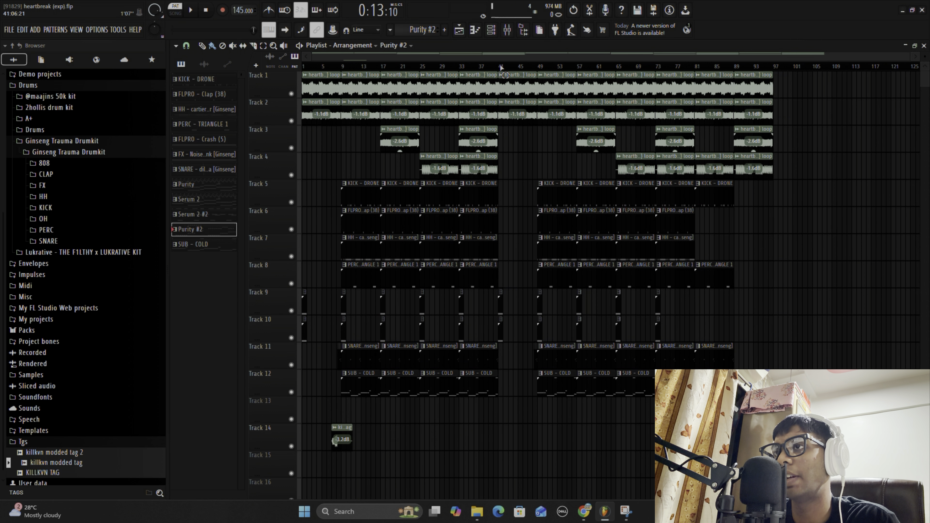
{"action": "left_click_drag", "start_coordinate": [500, 68], "coordinate": [462, 70]}
{"action": "scroll", "coordinate": [476, 68], "scroll_direction": "down", "scroll_amount": 3}
{"action": "scroll", "coordinate": [476, 68], "scroll_direction": "up", "scroll_amount": 5}
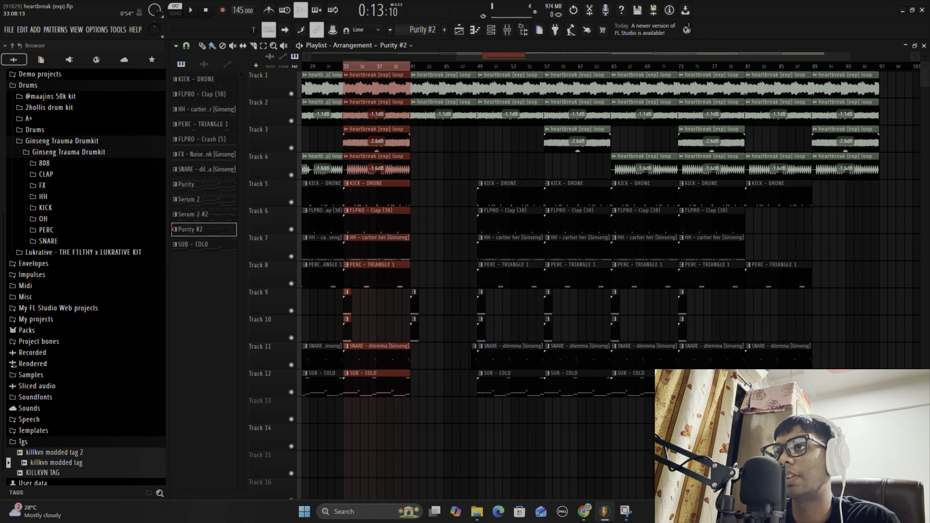
- Play the selected playlist section in song mode with tracks 5 to 12 muted, pause it and clear the time selection
{"action": "scroll", "coordinate": [476, 68], "scroll_direction": "down", "scroll_amount": 5}
{"action": "scroll", "coordinate": [476, 67], "scroll_direction": "up", "scroll_amount": 5}
{"action": "left_click", "coordinate": [191, 10]}
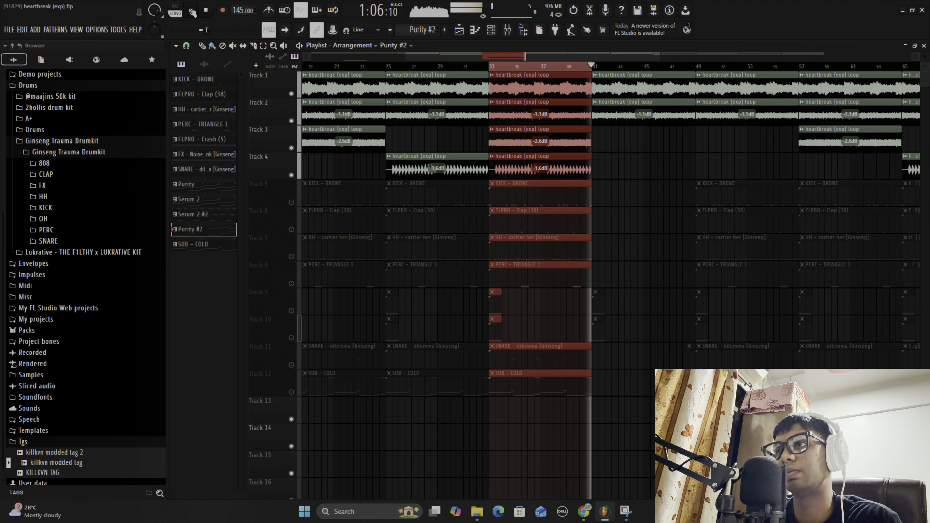
{"action": "key", "text": "space"}
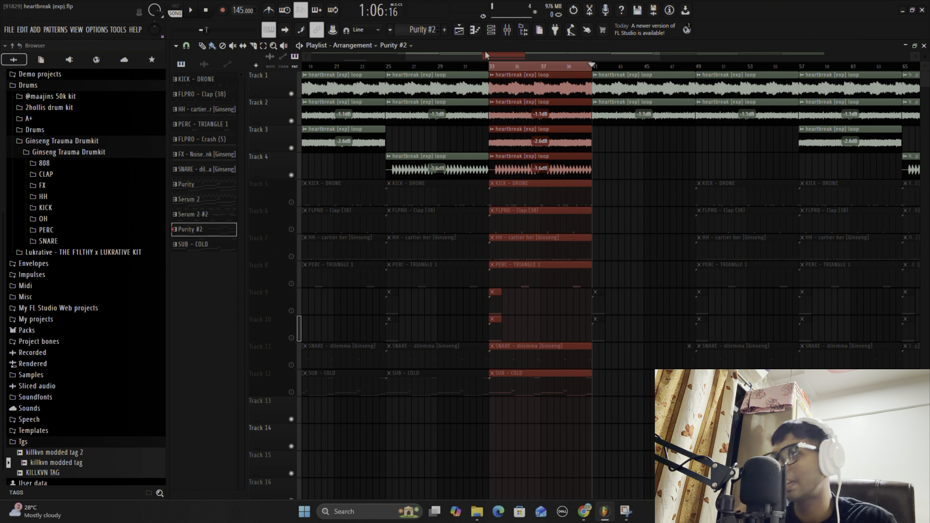
{"action": "left_click", "coordinate": [514, 65]}
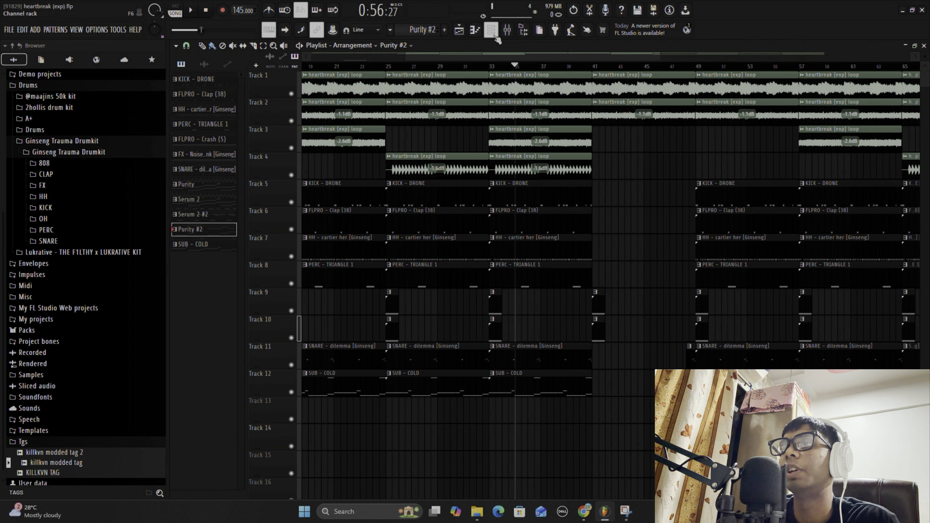
- Switch to the KICK - DRONE pattern, show its notes in the piano roll and set playback to pattern mode
{"action": "left_click", "coordinate": [494, 37]}
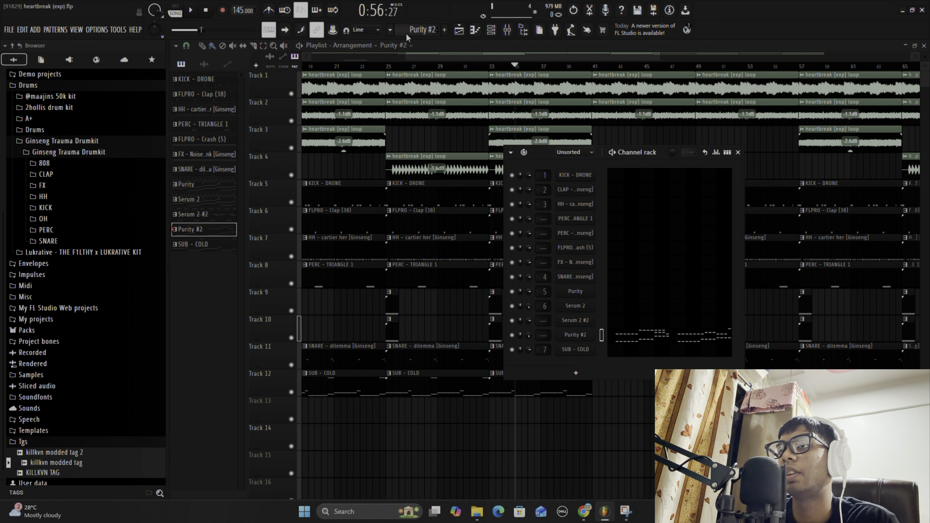
{"action": "scroll", "coordinate": [426, 35], "scroll_direction": "up", "scroll_amount": 2}
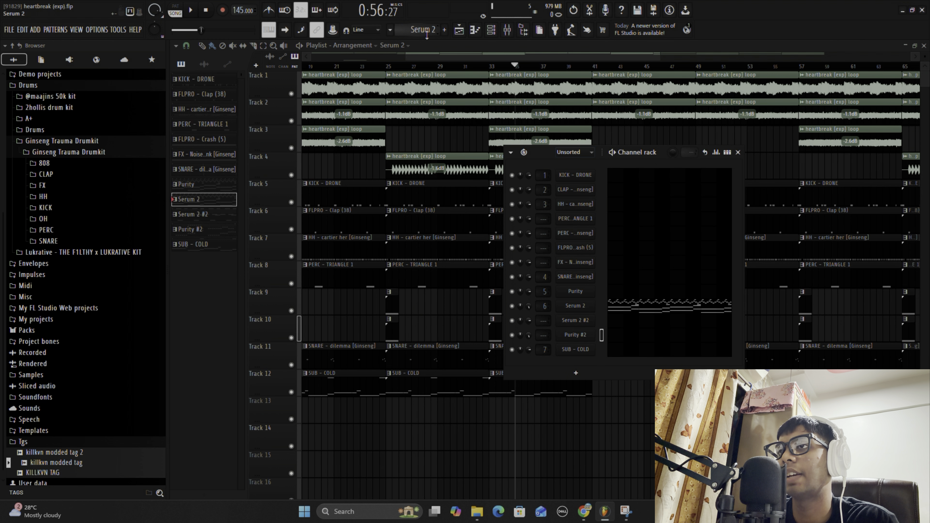
{"action": "scroll", "coordinate": [426, 34], "scroll_direction": "up", "scroll_amount": 8}
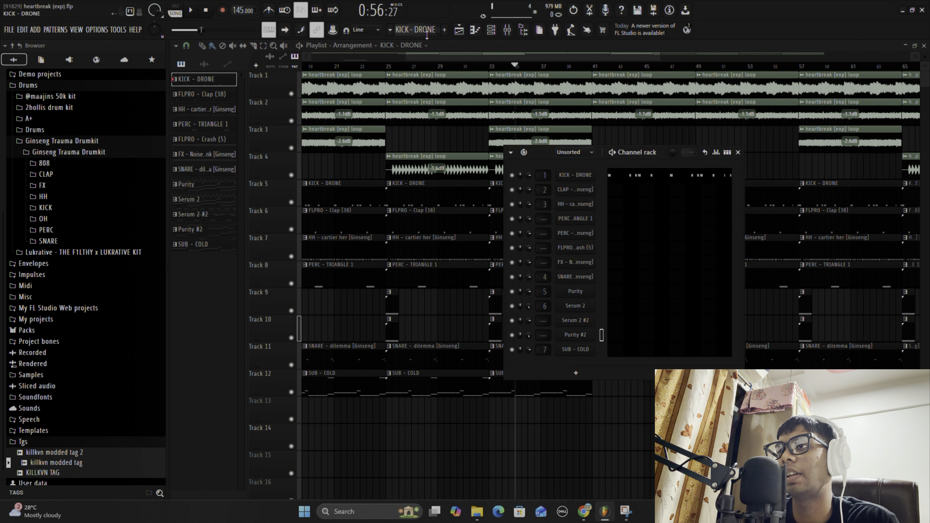
{"action": "left_click", "coordinate": [624, 177]}
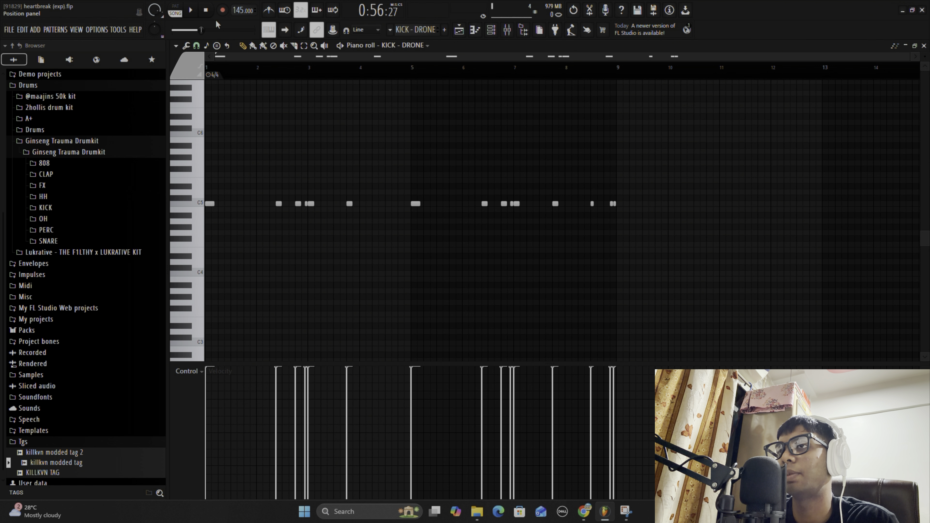
{"action": "key", "text": "l"}
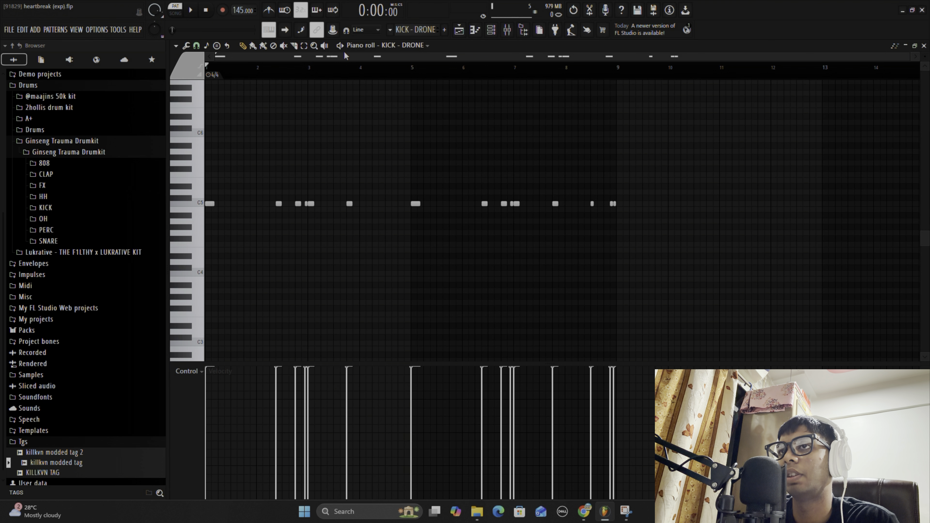
{"action": "scroll", "coordinate": [347, 55], "scroll_direction": "up", "scroll_amount": 4}
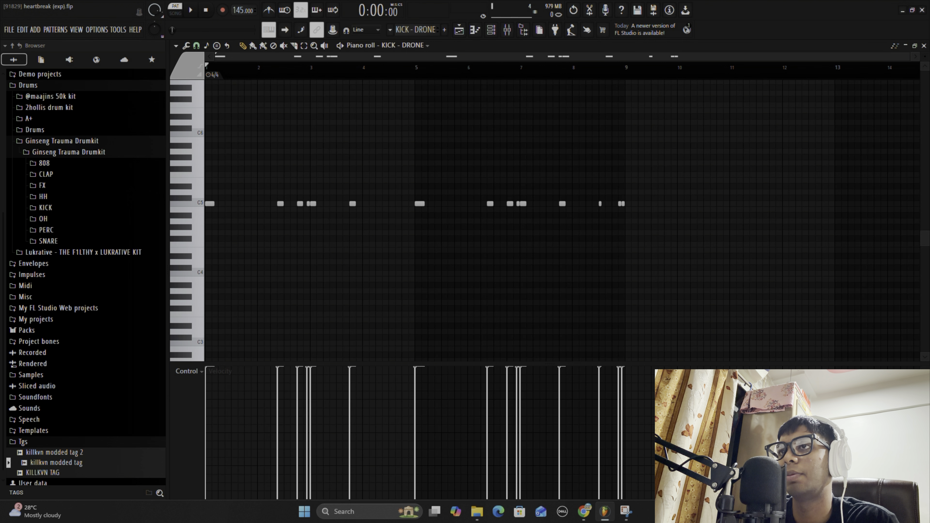
- Open the KICK - DRONE sampler to preview its sample, and close it along with the channel rack
{"action": "left_click", "coordinate": [491, 30]}
{"action": "left_click", "coordinate": [576, 176]}
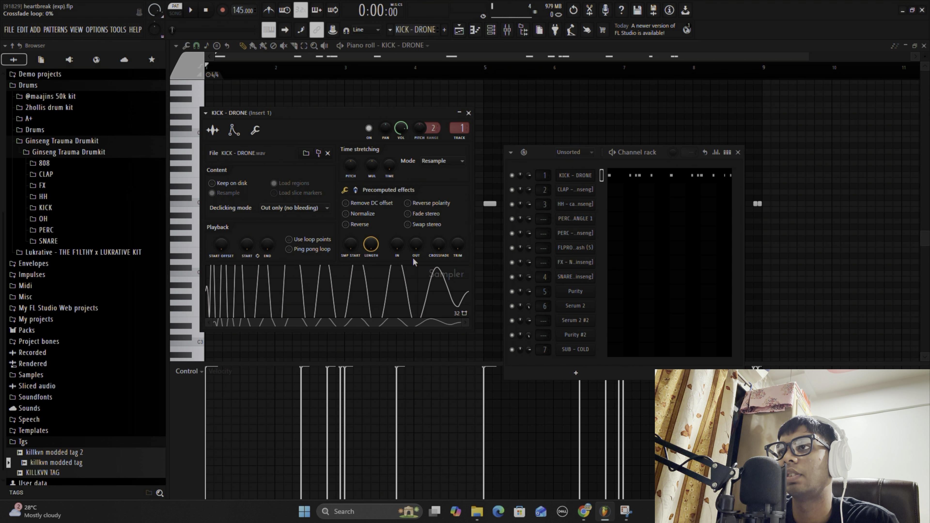
{"action": "left_click", "coordinate": [388, 275]}
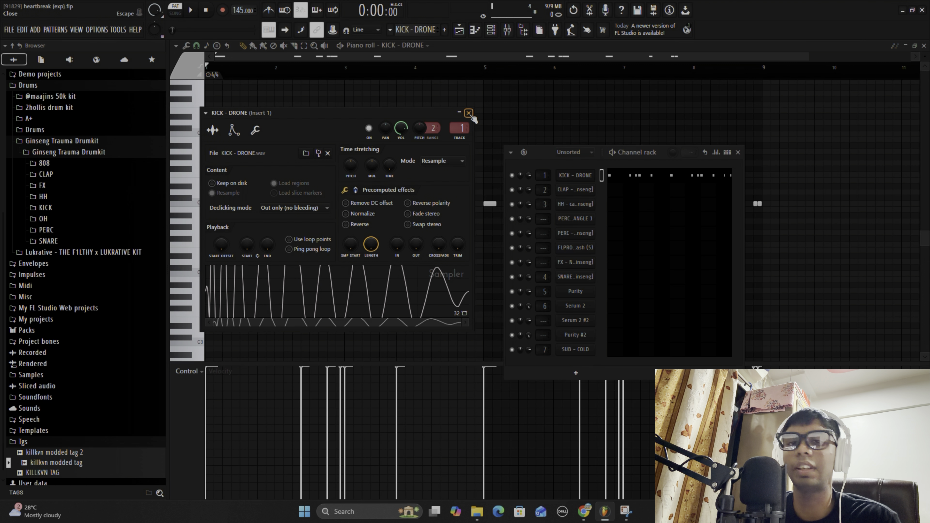
{"action": "left_click", "coordinate": [468, 113]}
{"action": "left_click", "coordinate": [738, 152]}
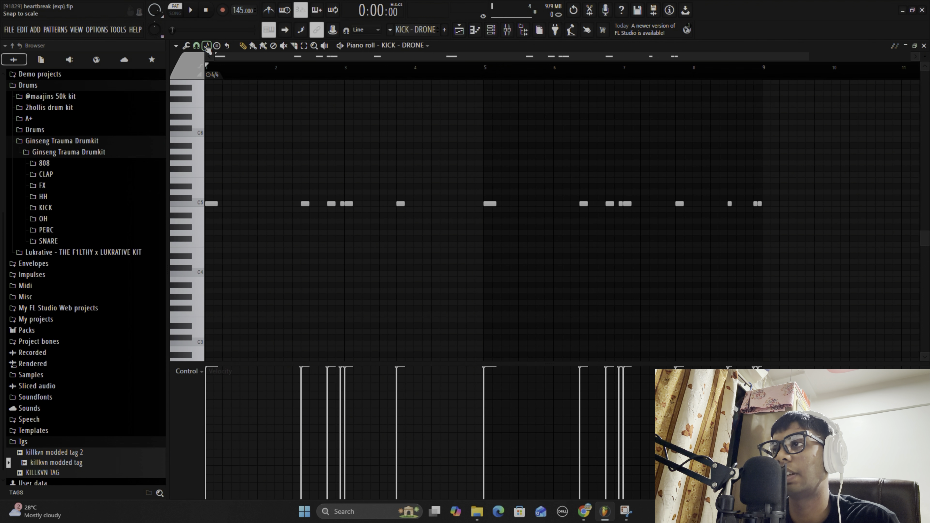
- Play the KICK - DRONE pattern through its eight bars, stop it and close the piano roll
{"action": "left_click", "coordinate": [191, 11]}
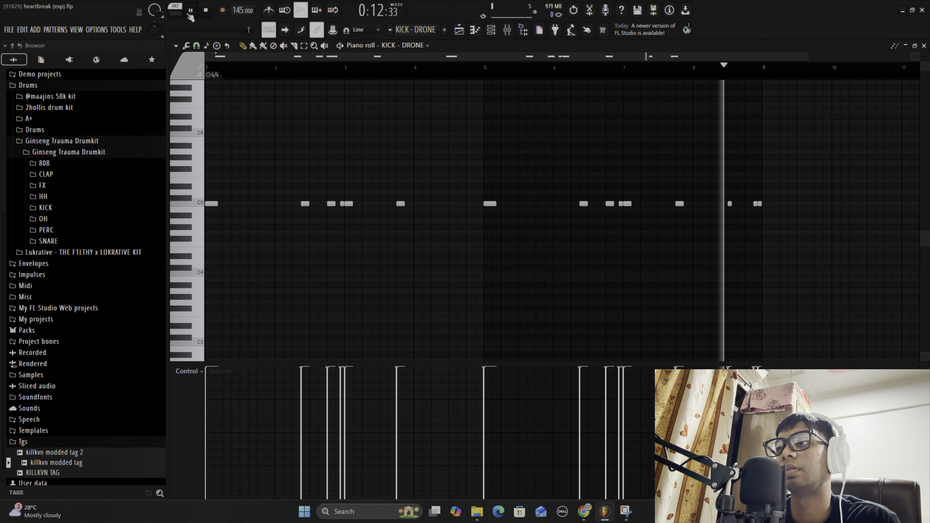
{"action": "key", "text": "space"}
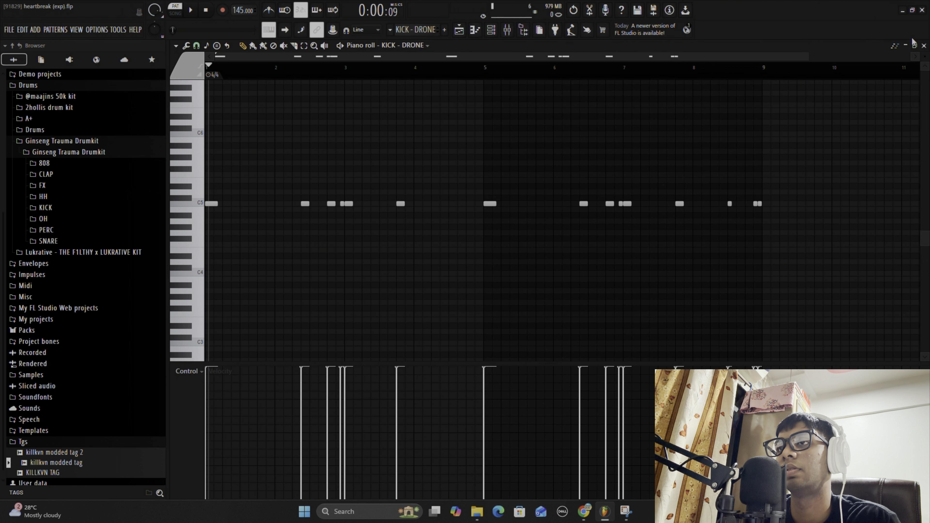
{"action": "left_click", "coordinate": [924, 45]}
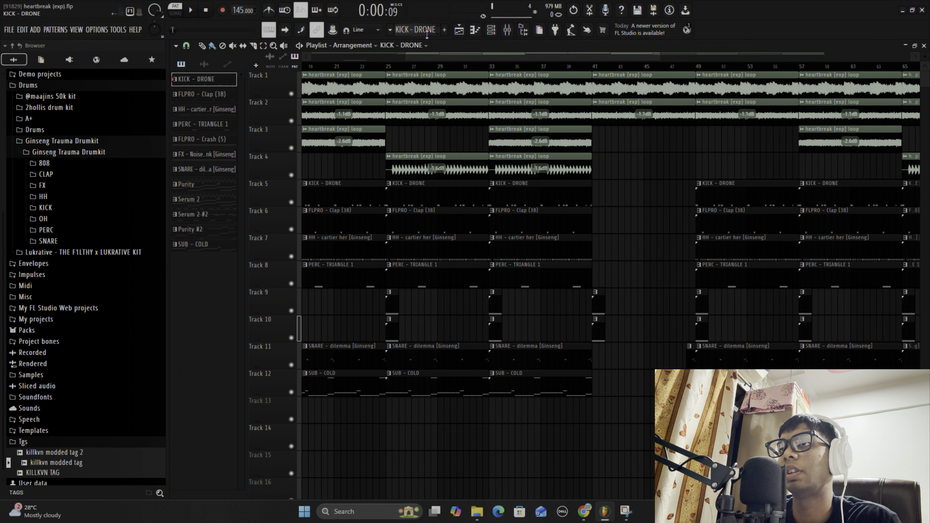
- Switch to the FLPRO - Clap (38) pattern and show the CLAP - BANDWIDTH notes in the piano roll
{"action": "scroll", "coordinate": [427, 33], "scroll_direction": "down", "scroll_amount": 1}
{"action": "left_click", "coordinate": [491, 29]}
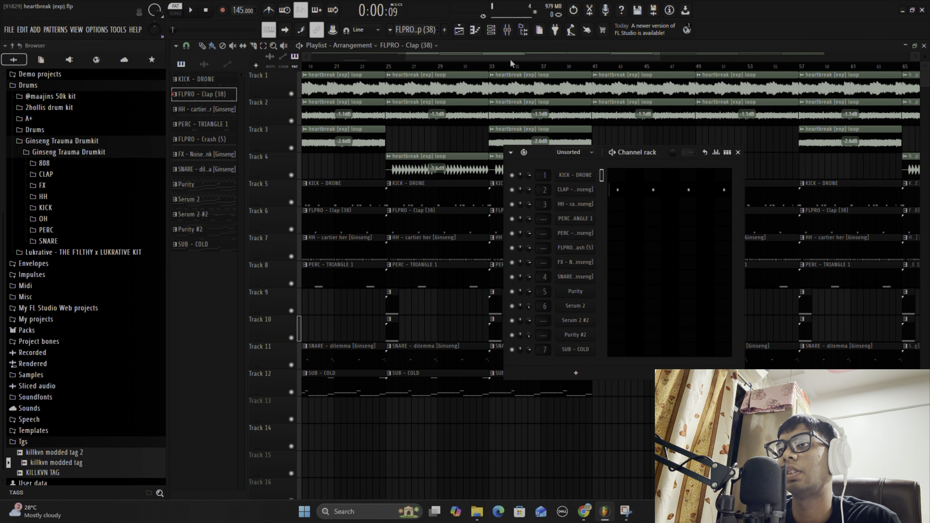
{"action": "left_click", "coordinate": [665, 188]}
{"action": "scroll", "coordinate": [381, 68], "scroll_direction": "up", "scroll_amount": 1}
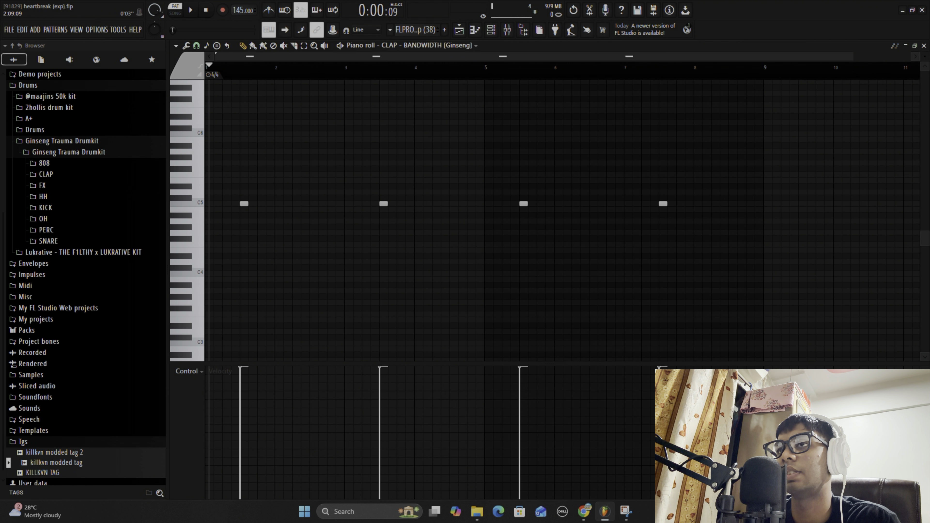
- Open the CLAP - BANDWIDTH sampler to preview its sample, and close it along with the channel rack
{"action": "left_click", "coordinate": [492, 33]}
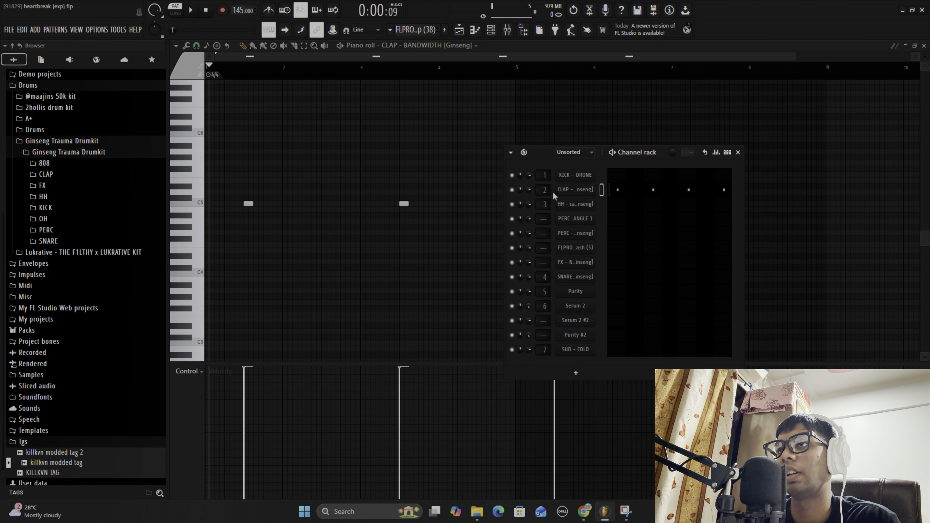
{"action": "left_click", "coordinate": [575, 190]}
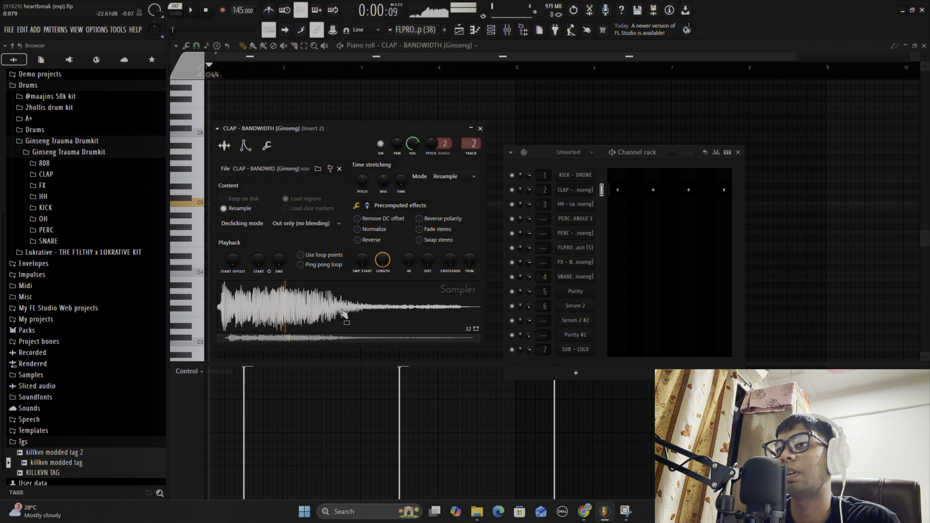
{"action": "left_click", "coordinate": [480, 129]}
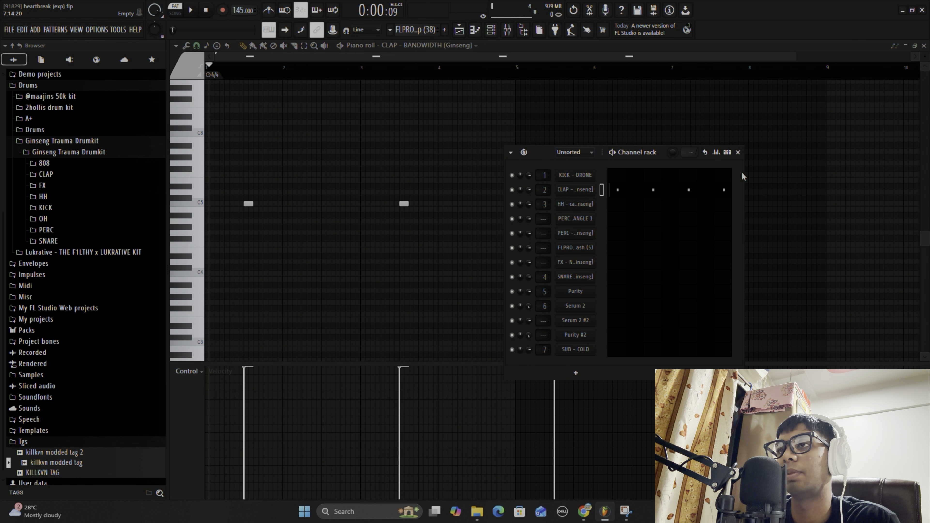
{"action": "left_click", "coordinate": [738, 152]}
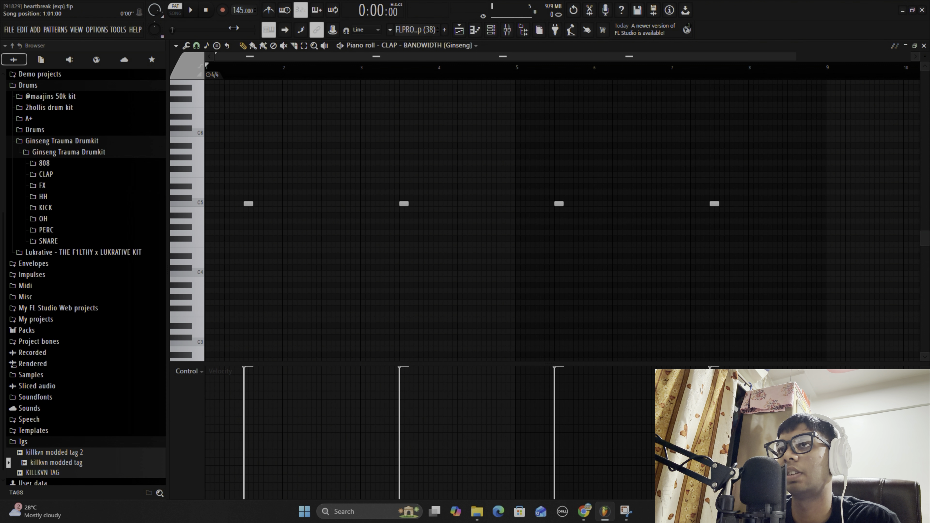
- Turn on the metronome and play the first four bars of the clap pattern against it
{"action": "left_click", "coordinate": [269, 10]}
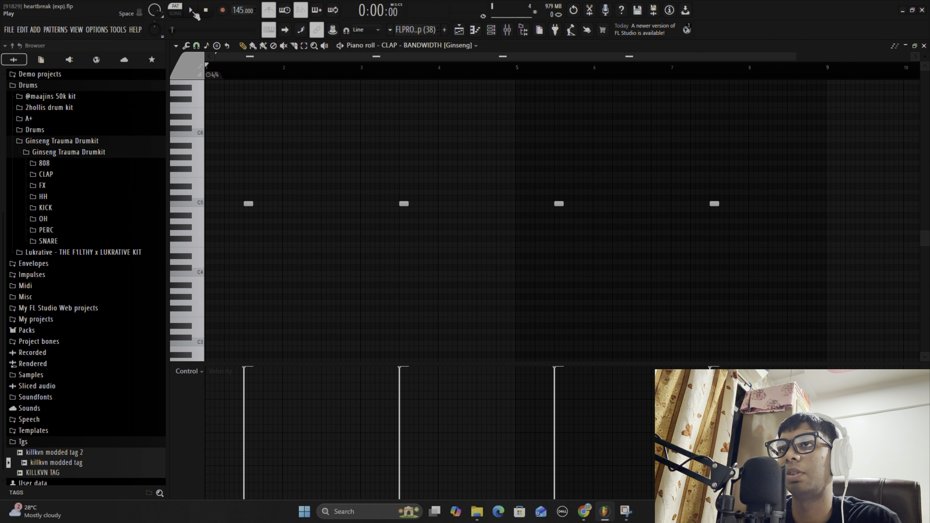
{"action": "left_click", "coordinate": [191, 10]}
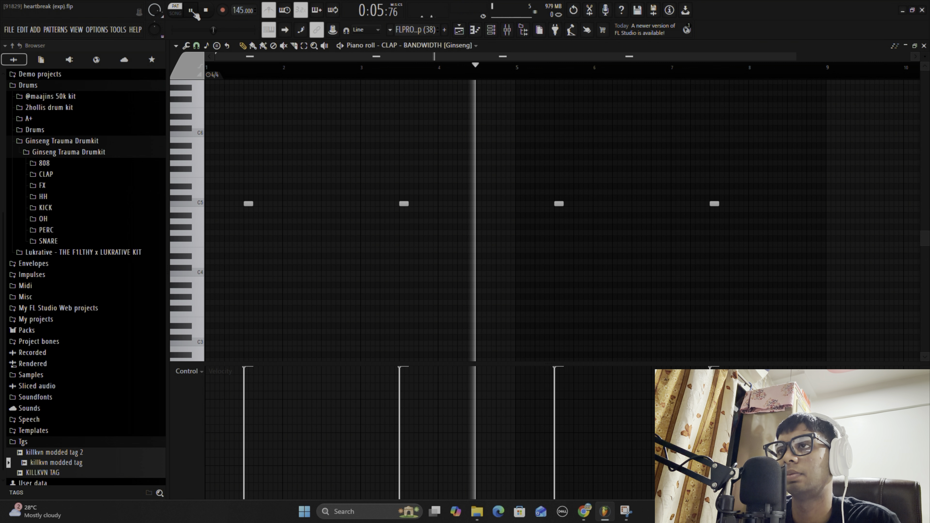
{"action": "left_click", "coordinate": [193, 12]}
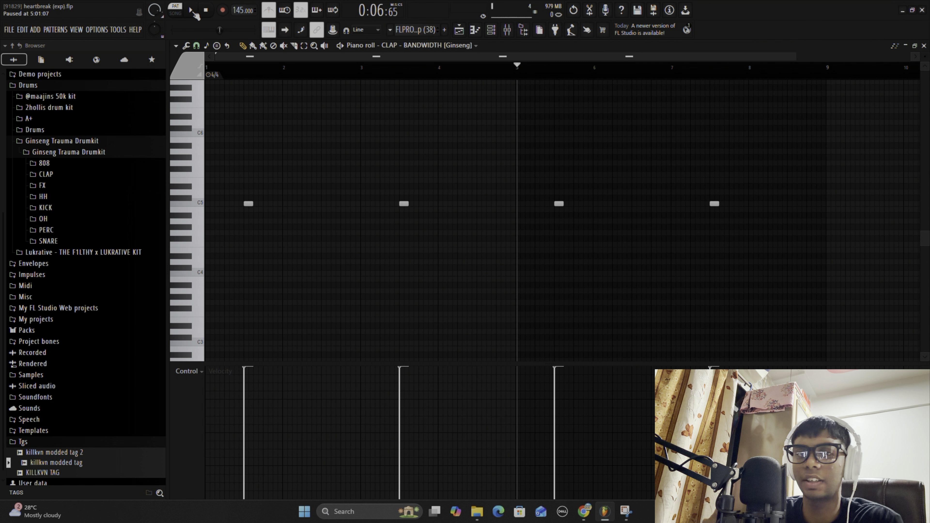
- Switch to the HH - cartier her [Ginseng] pattern and play its first four bars from the start
{"action": "scroll", "coordinate": [416, 30], "scroll_direction": "down", "scroll_amount": 2}
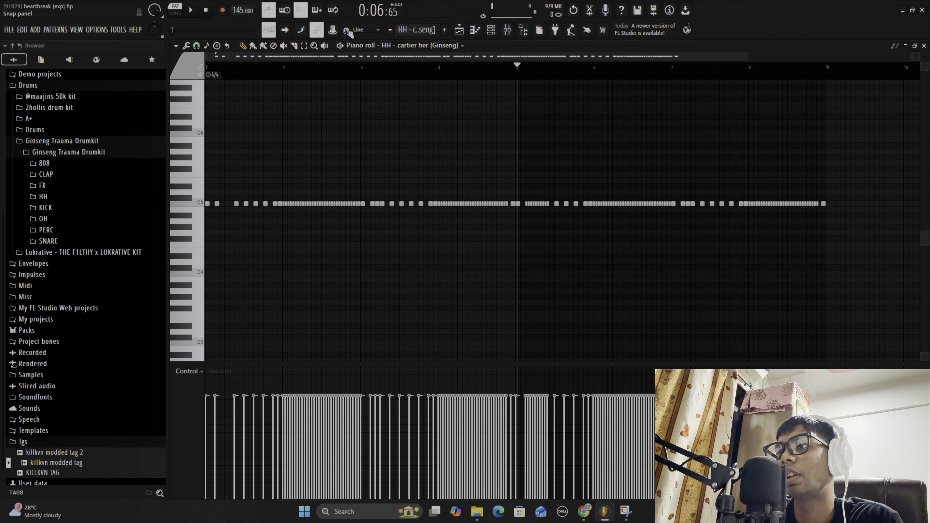
{"action": "scroll", "coordinate": [373, 63], "scroll_direction": "up", "scroll_amount": 3}
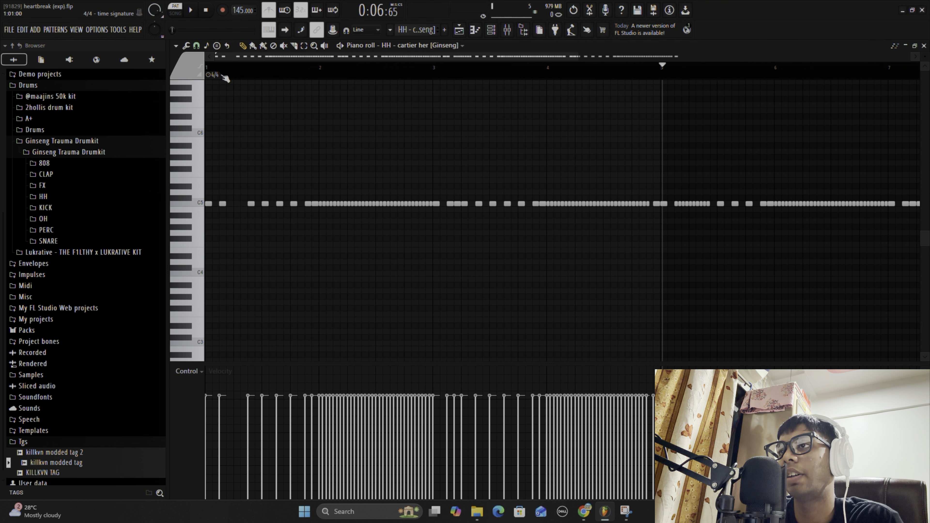
{"action": "left_click", "coordinate": [205, 68]}
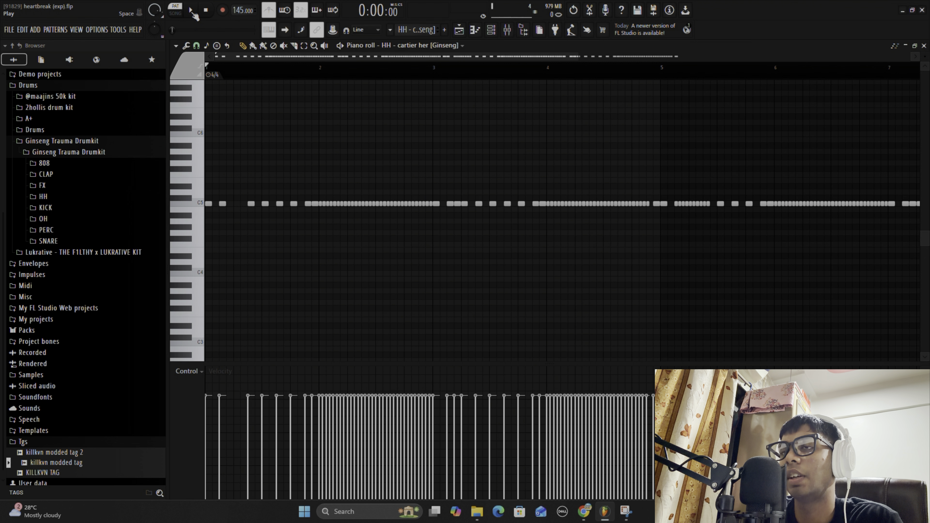
{"action": "left_click", "coordinate": [193, 13]}
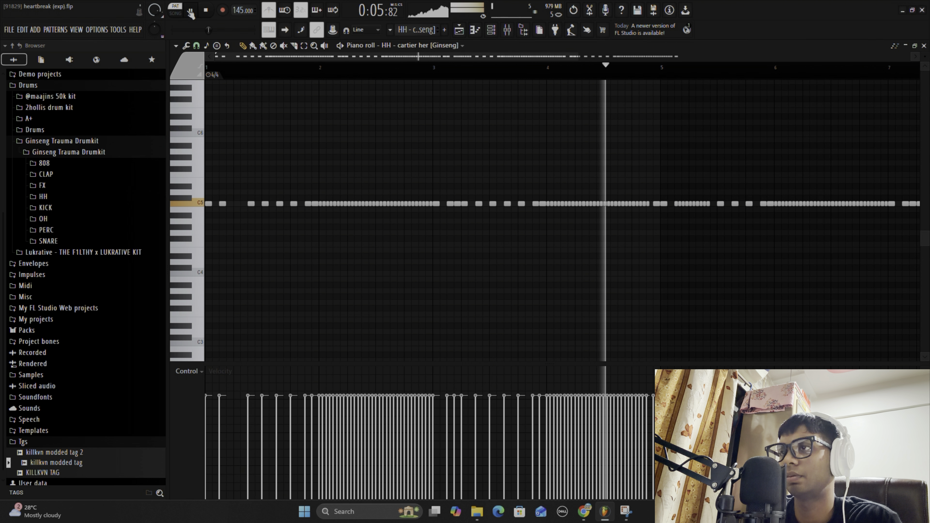
{"action": "left_click", "coordinate": [191, 12]}
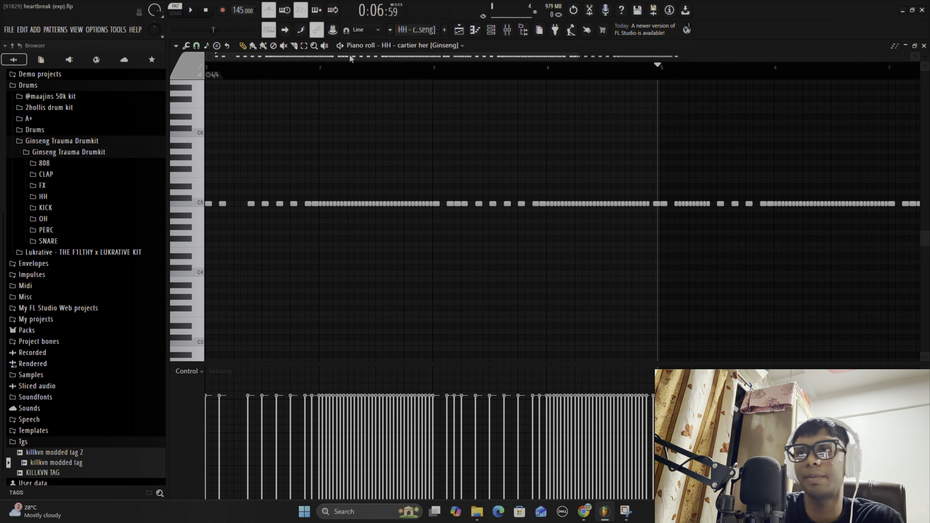
- Preview the Default chopper pattern on the hi-hat notes, reset its settings and close the chopper without applying it
{"action": "scroll", "coordinate": [357, 59], "scroll_direction": "down", "scroll_amount": 3}
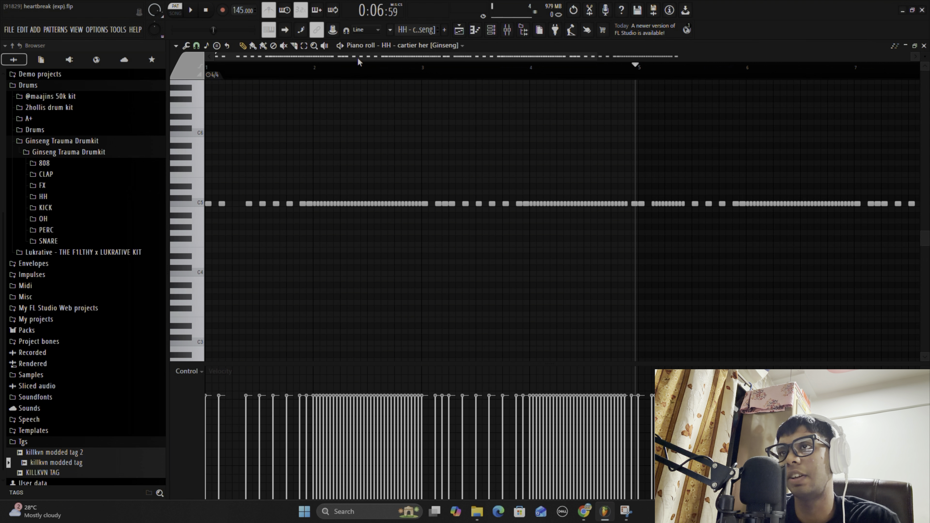
{"action": "scroll", "coordinate": [339, 59], "scroll_direction": "up", "scroll_amount": 3}
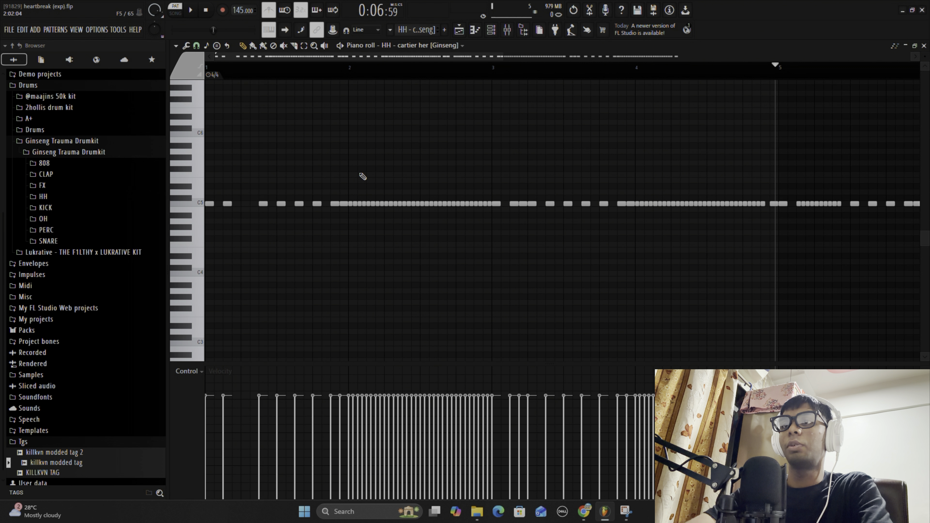
{"action": "key", "text": "alt+u"}
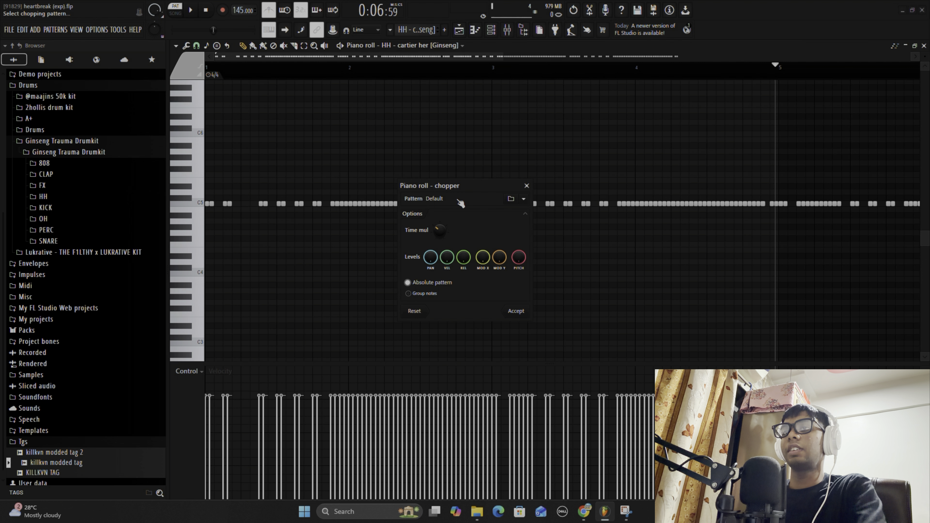
{"action": "mouse_move", "coordinate": [439, 230]}
{"action": "left_mouse_down"}
{"action": "mouse_move", "coordinate": [440, 207]}
{"action": "mouse_move", "coordinate": [444, 231]}
{"action": "left_mouse_up"}
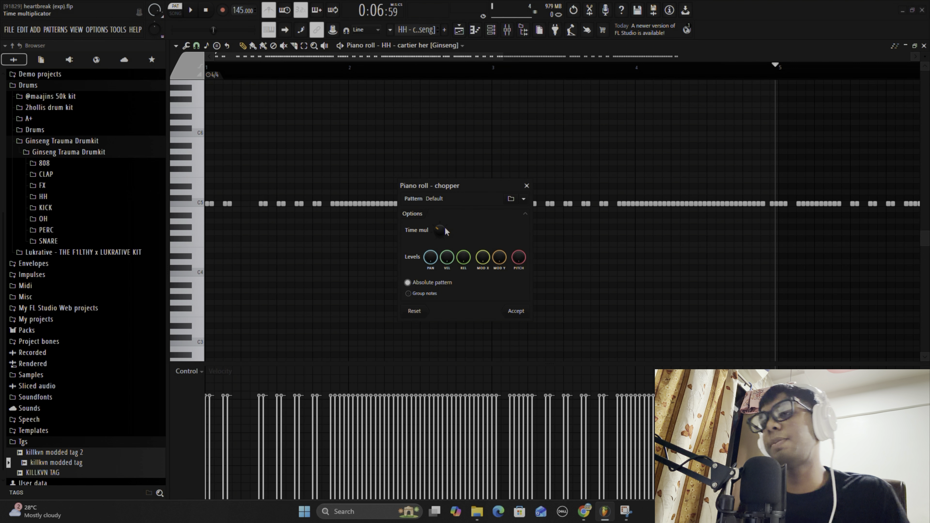
{"action": "left_click_drag", "start_coordinate": [446, 231], "coordinate": [445, 236]}
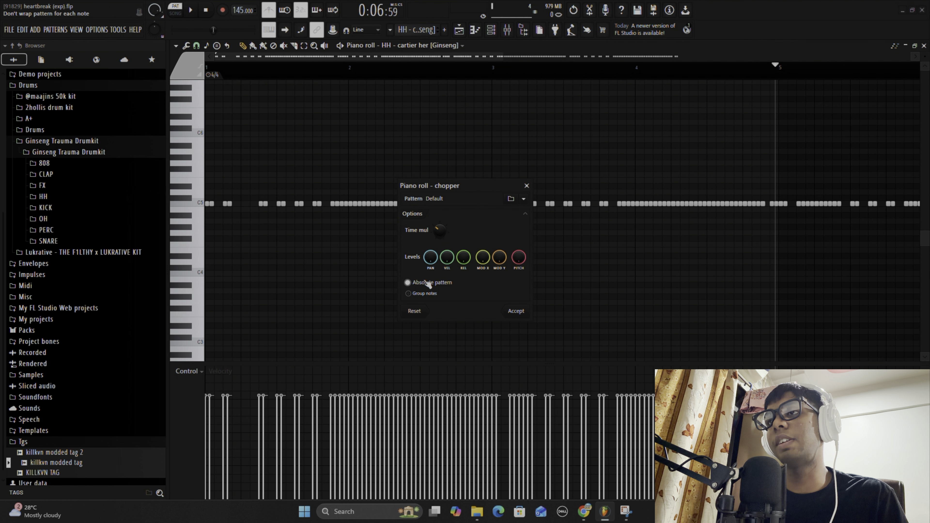
{"action": "left_click", "coordinate": [414, 311]}
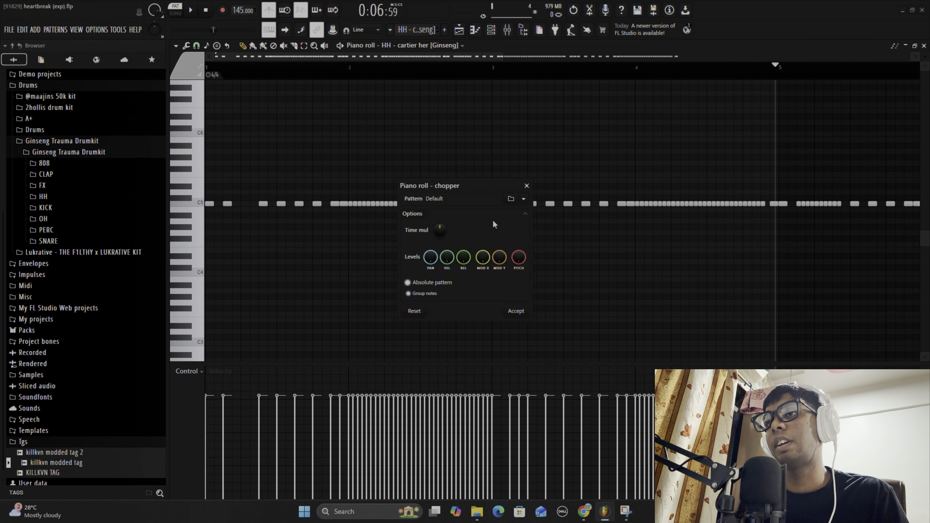
{"action": "left_click", "coordinate": [526, 186]}
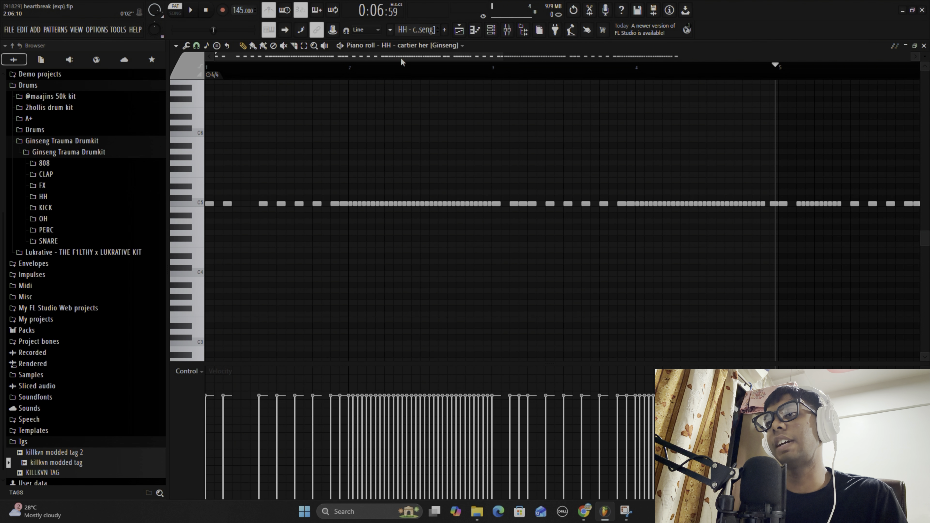
- Switch to the PERC - TRIANGLE 1 pattern and show its notes in the piano roll
{"action": "scroll", "coordinate": [400, 57], "scroll_direction": "down", "scroll_amount": 4}
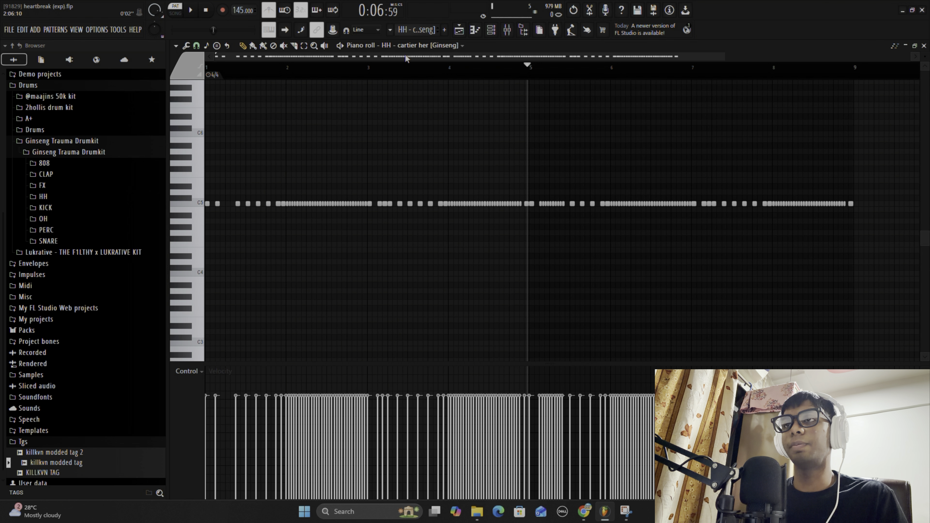
{"action": "scroll", "coordinate": [409, 62], "scroll_direction": "down", "scroll_amount": 2}
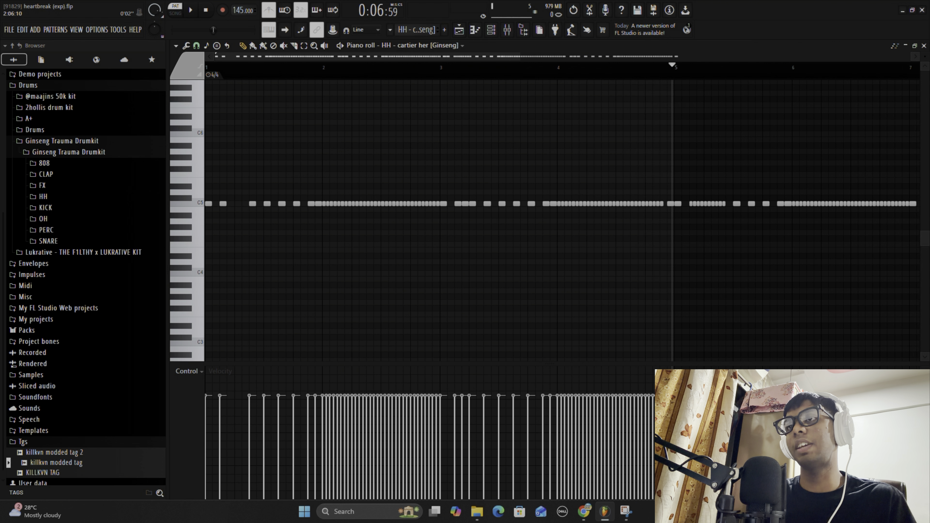
{"action": "scroll", "coordinate": [654, 55], "scroll_direction": "up", "scroll_amount": 1}
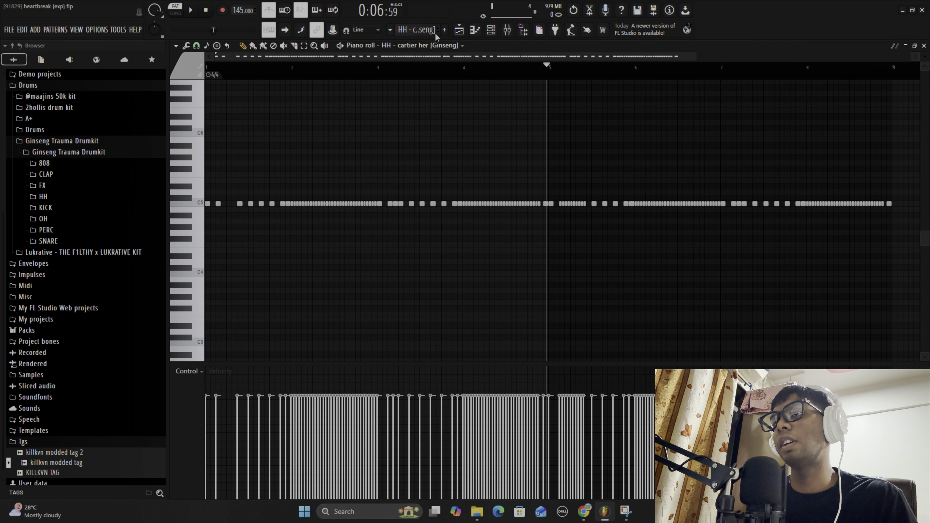
{"action": "scroll", "coordinate": [430, 33], "scroll_direction": "down", "scroll_amount": 1}
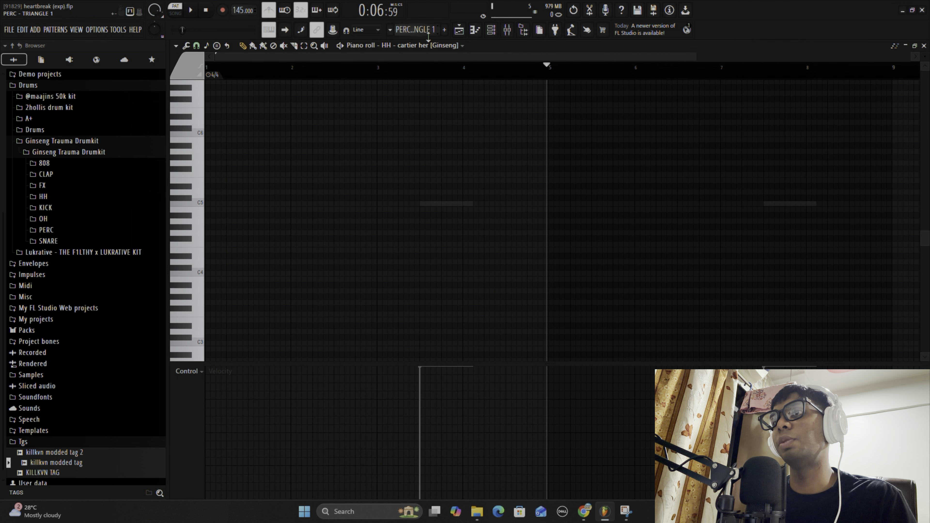
{"action": "left_click", "coordinate": [491, 30]}
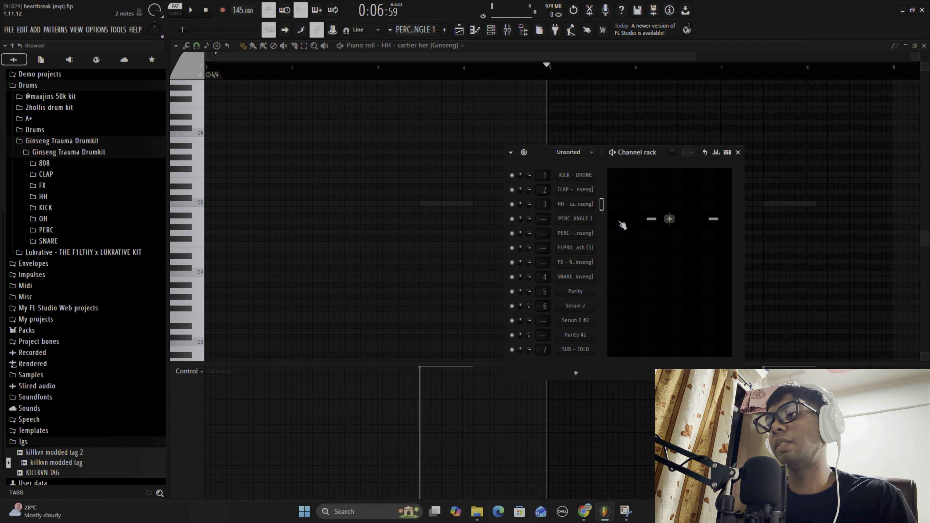
{"action": "left_click", "coordinate": [627, 219]}
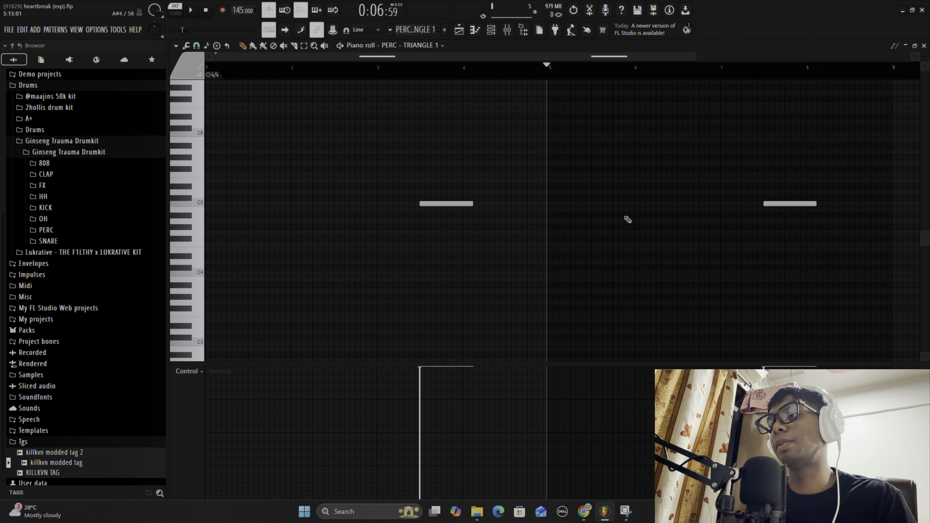
- Play the triangle pattern from just before its first note, and stop playback
{"action": "left_click", "coordinate": [416, 78]}
{"action": "key", "text": "space"}
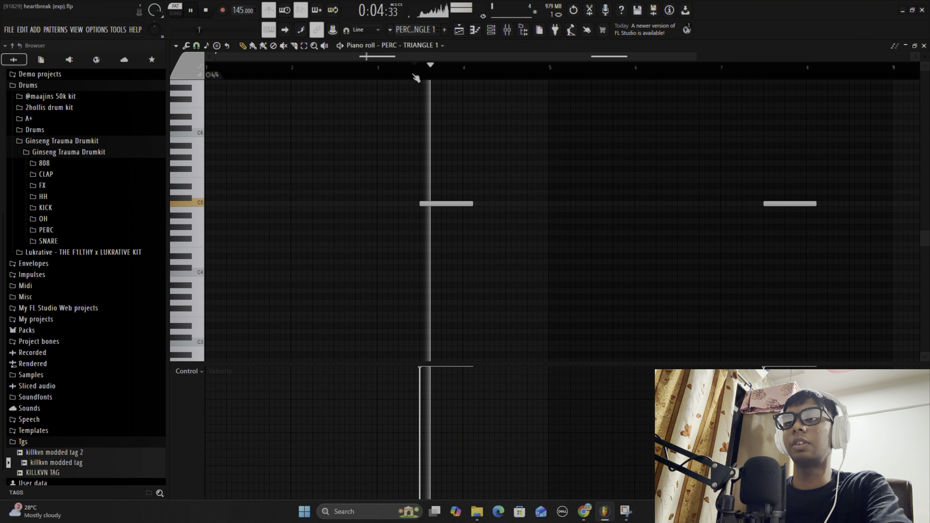
{"action": "key", "text": "space"}
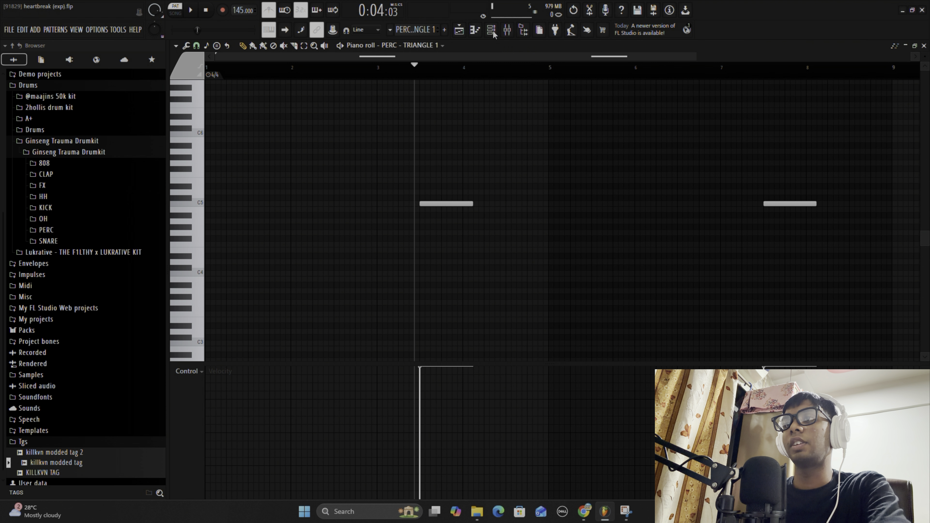
- Switch to the FLPRO - Crash (5) pattern, show its note in the piano roll and play it briefly from the start
{"action": "left_click", "coordinate": [492, 32]}
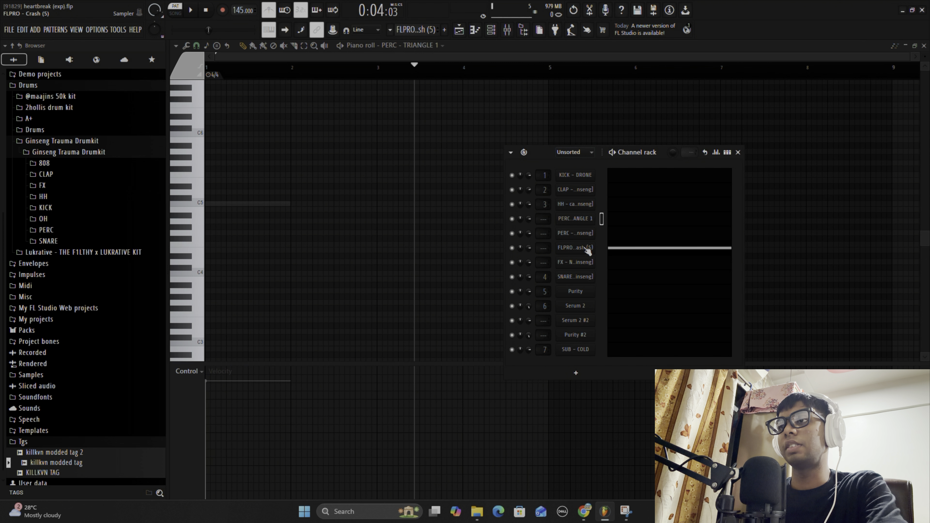
{"action": "left_click", "coordinate": [619, 249]}
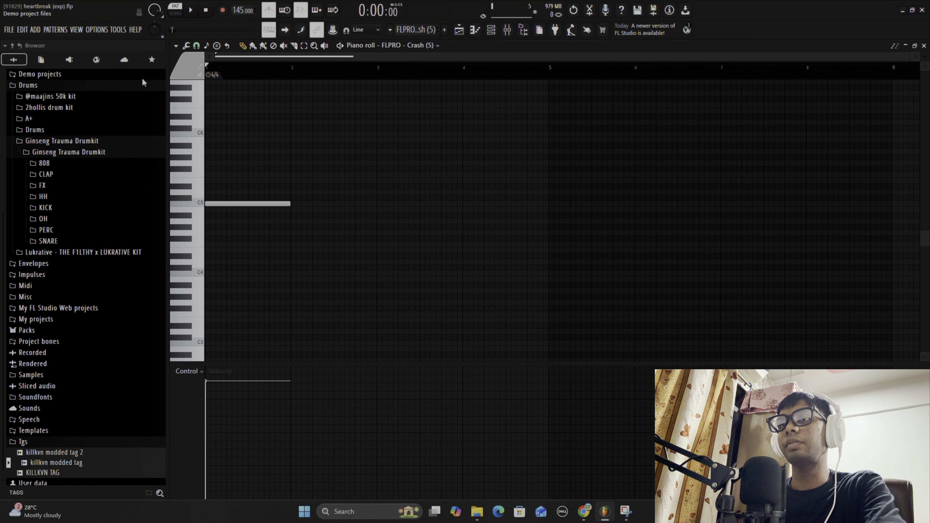
{"action": "key", "text": "space"}
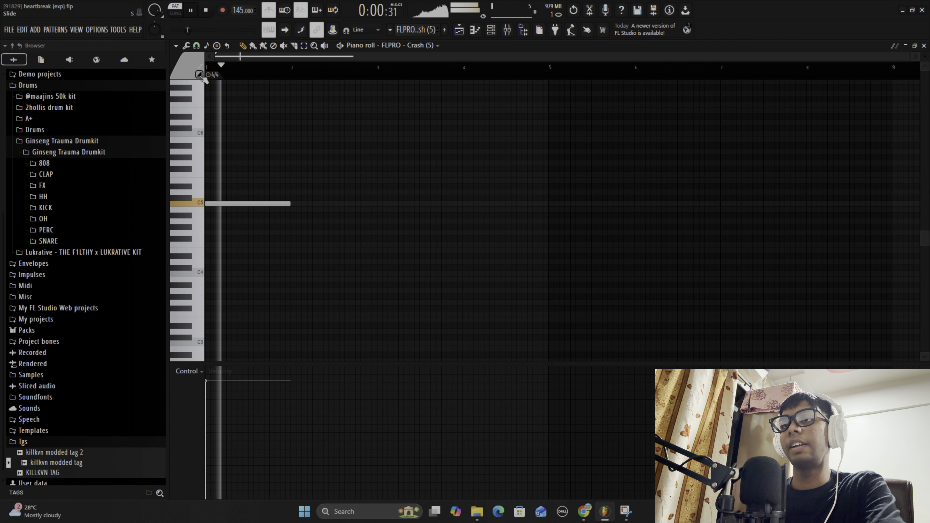
{"action": "key", "text": "space"}
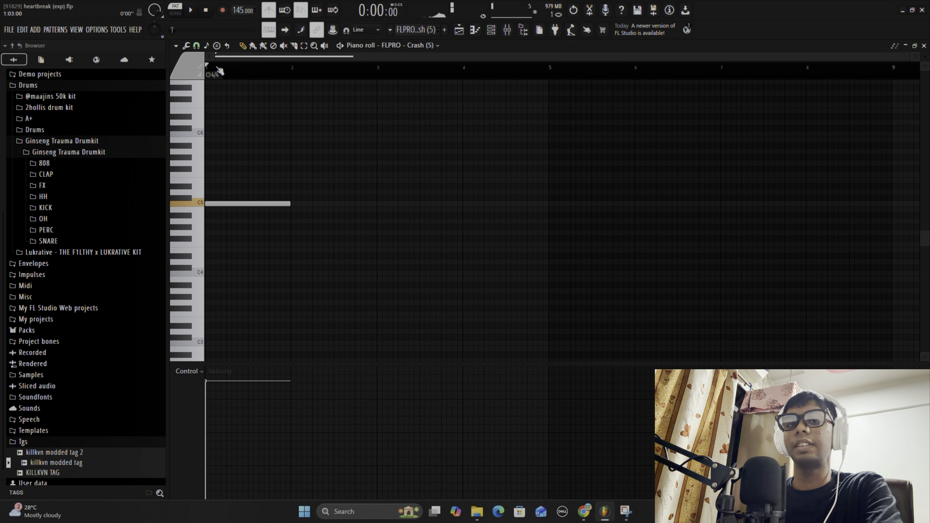
- Switch to the Ginseng FX pattern with the channel rack open and play it from the start
{"action": "left_click", "coordinate": [495, 35]}
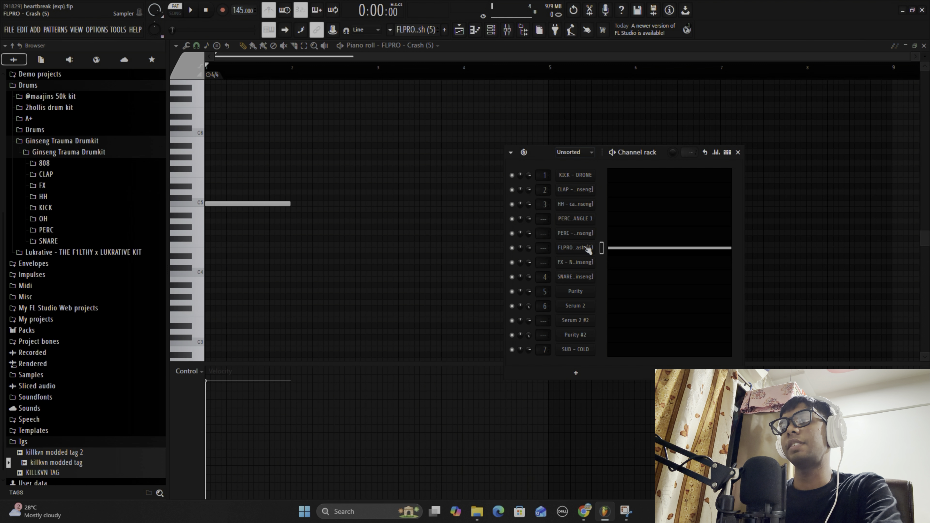
{"action": "scroll", "coordinate": [422, 30], "scroll_direction": "down", "scroll_amount": 1}
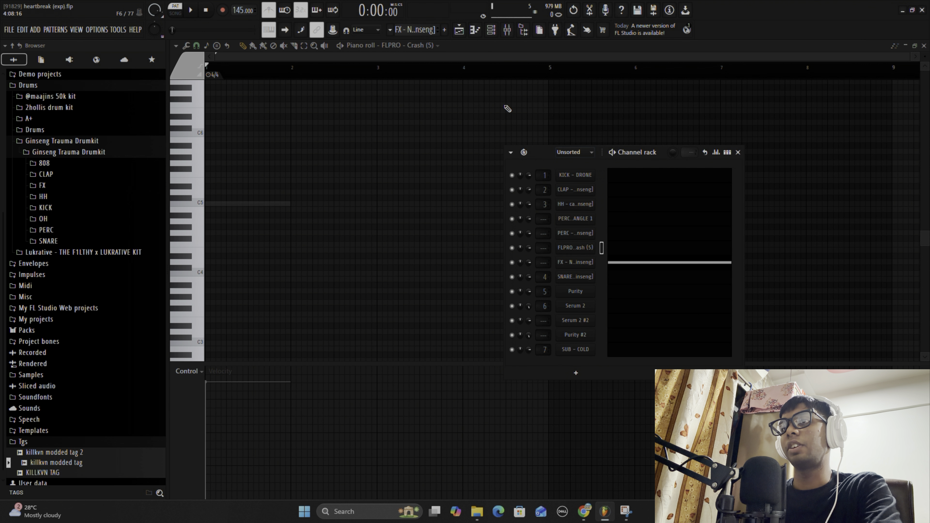
{"action": "key", "text": "space"}
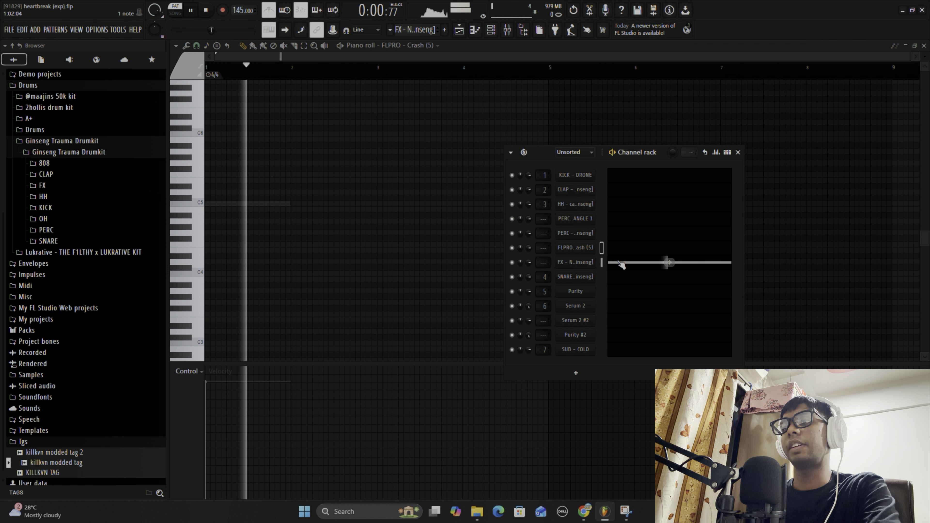